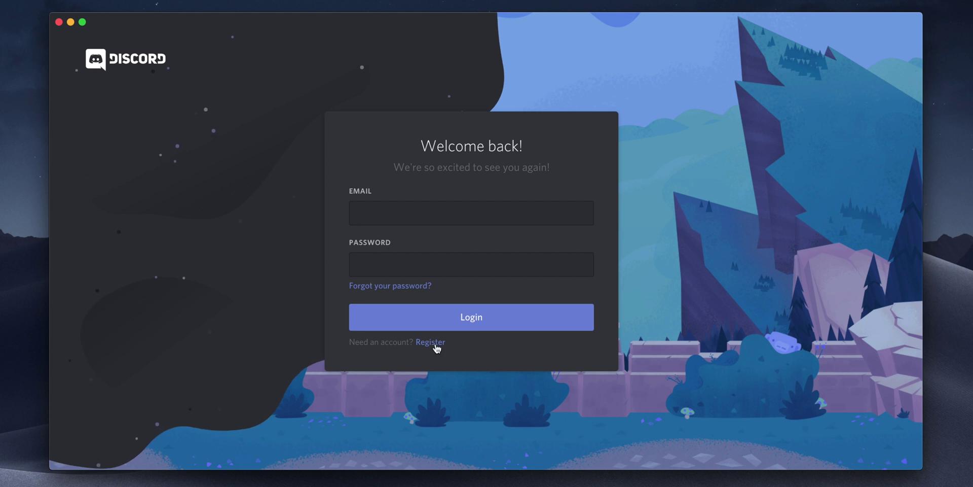
Register a new Discord account with username Tech Infusion, the account email and a password.
{"action": "left_click", "coordinate": [434, 343]}
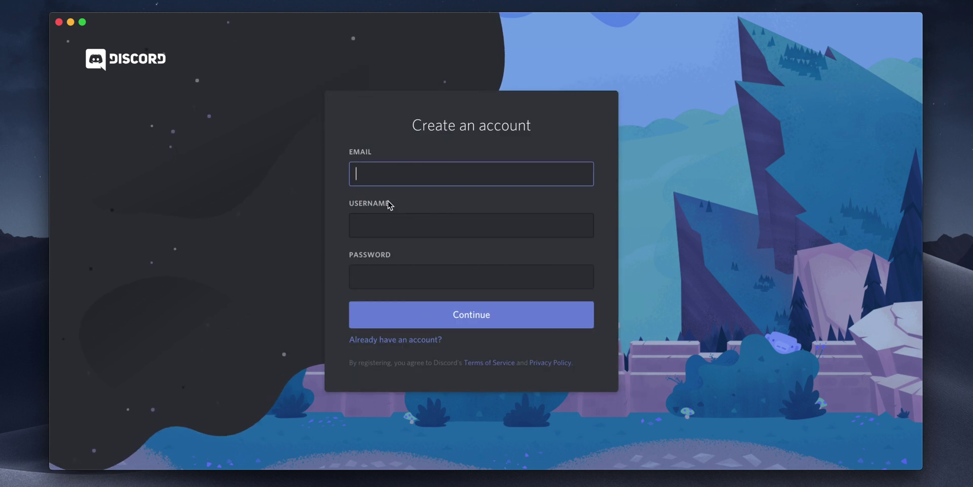
{"action": "key", "text": "Tab"}
{"action": "type", "text": "Tech Infusion"}
{"action": "key", "text": "Tab"}
{"action": "type", "text": "•••••••••••"}
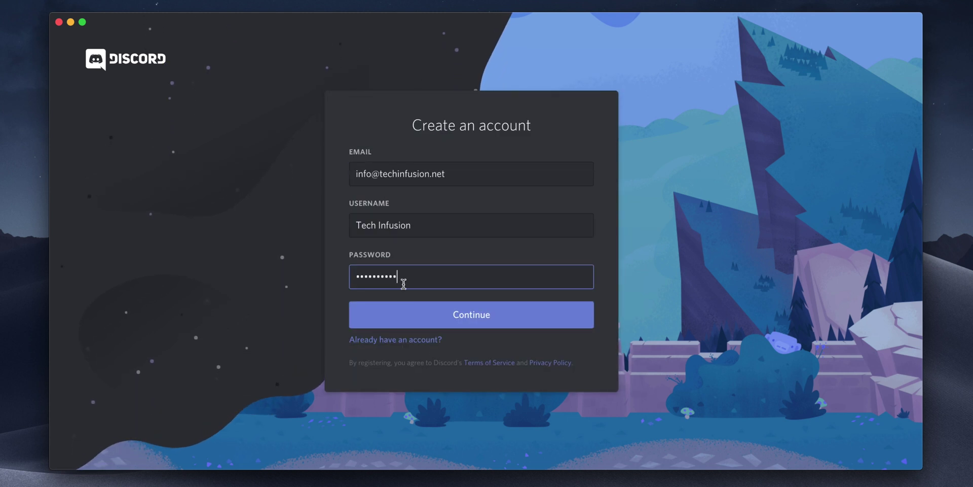
{"action": "left_click", "coordinate": [405, 318]}
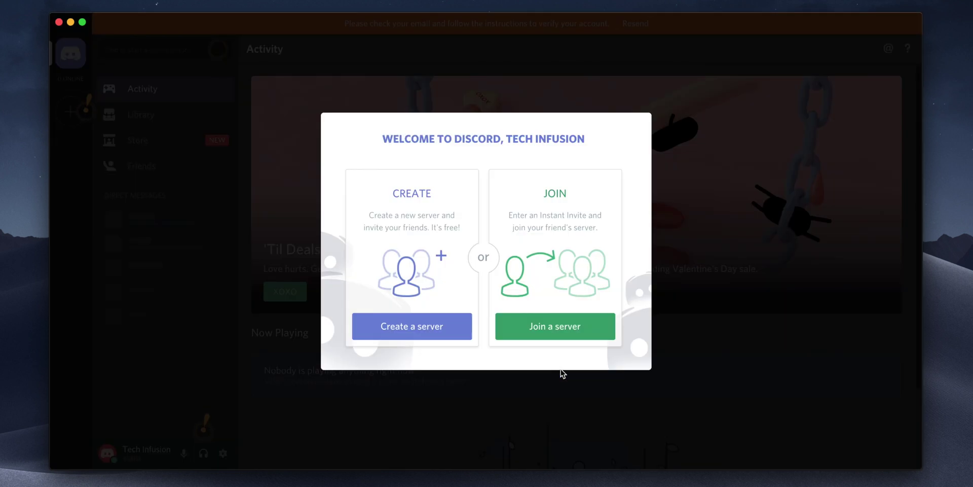
Create the Tech Infusion server using its logo as the icon and US East as region.
{"action": "left_click", "coordinate": [442, 327]}
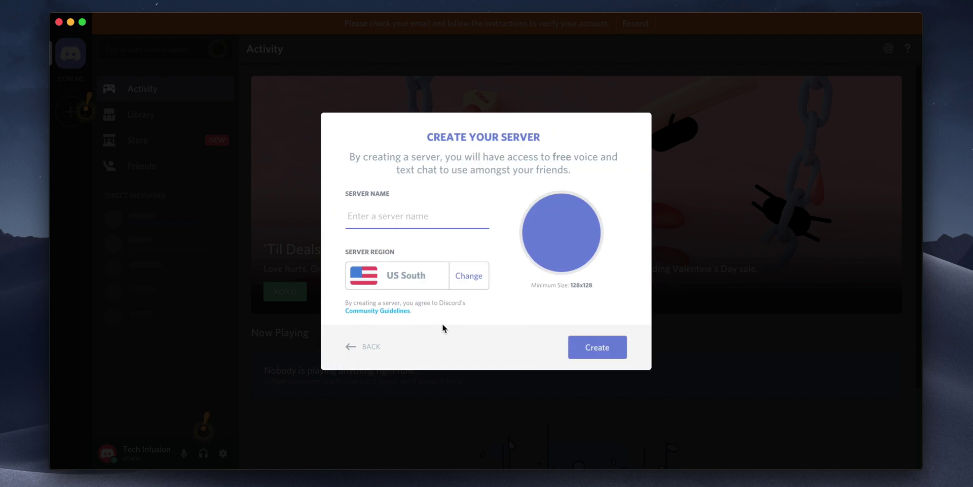
{"action": "type", "text": "Tech Infusion"}
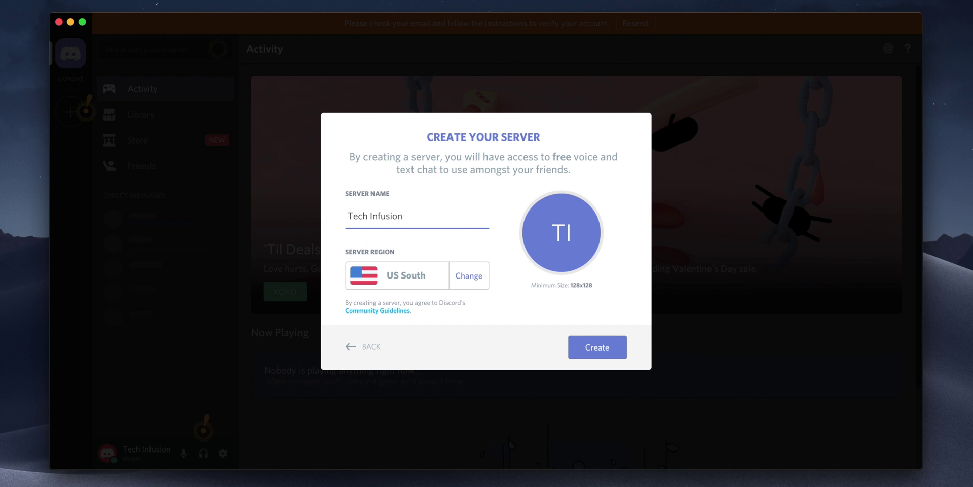
{"action": "left_click", "coordinate": [561, 239]}
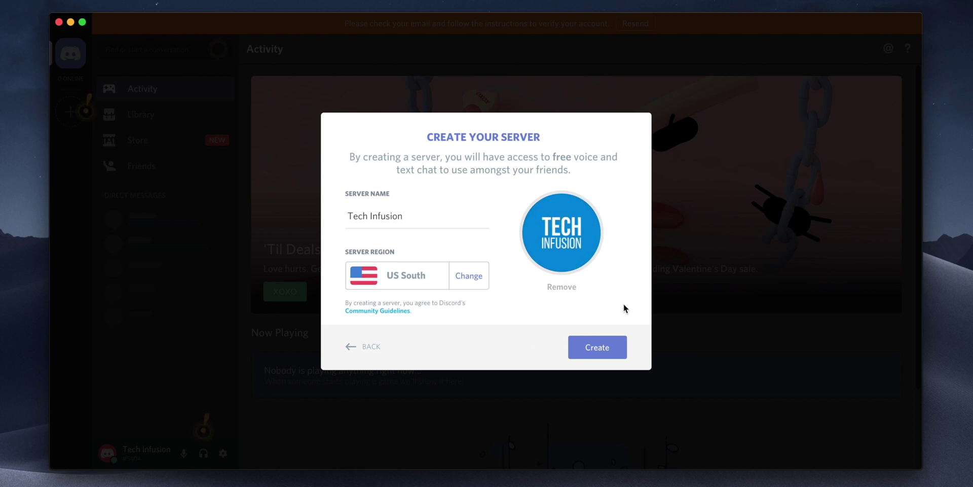
{"action": "left_click", "coordinate": [479, 277]}
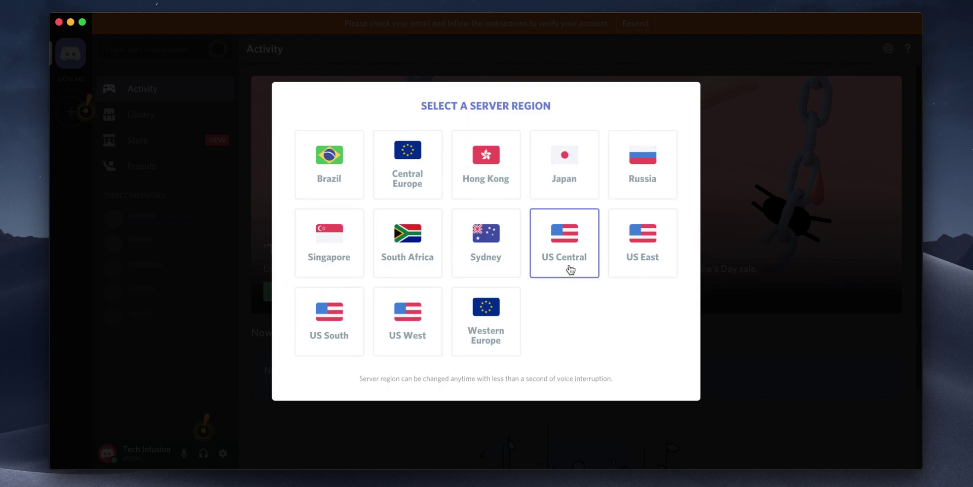
{"action": "left_click", "coordinate": [636, 247]}
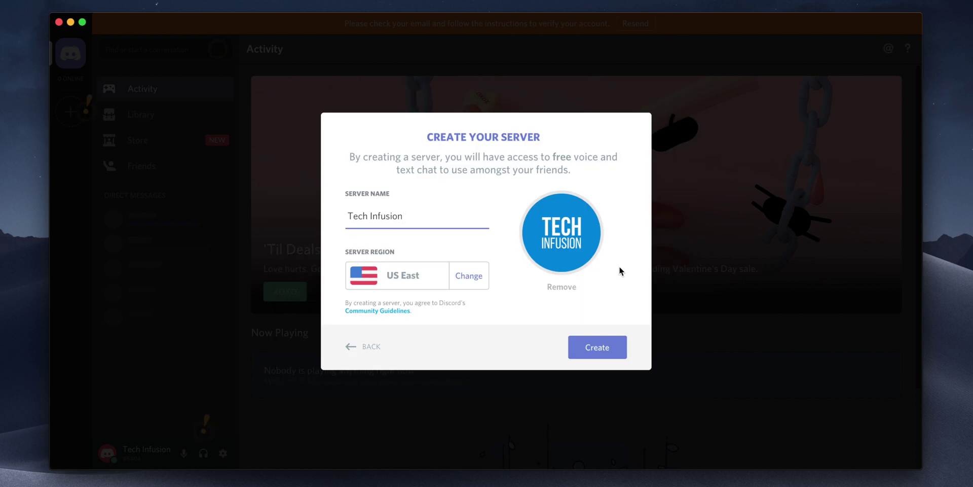
{"action": "left_click", "coordinate": [597, 350]}
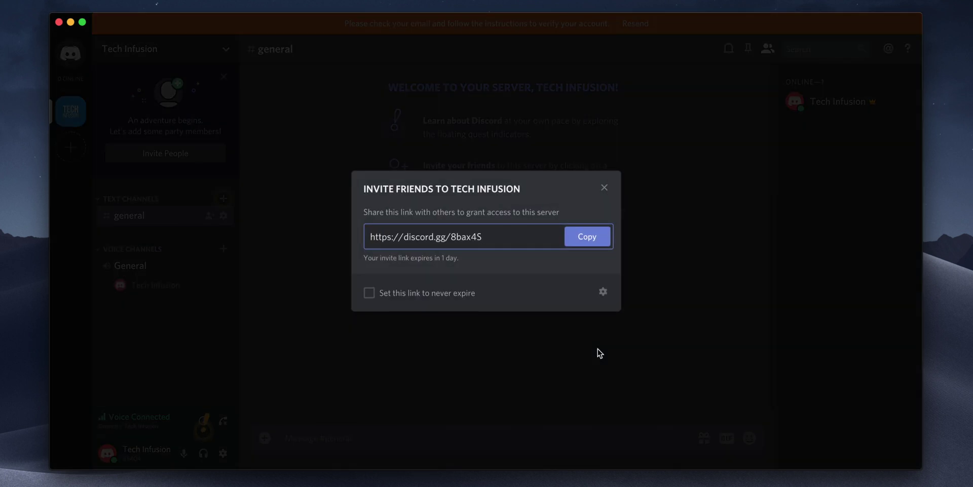
Check the invite link's expiry options, cancel them, and close the Invite Friends dialog.
{"action": "left_click", "coordinate": [603, 292]}
{"action": "left_click", "coordinate": [496, 345]}
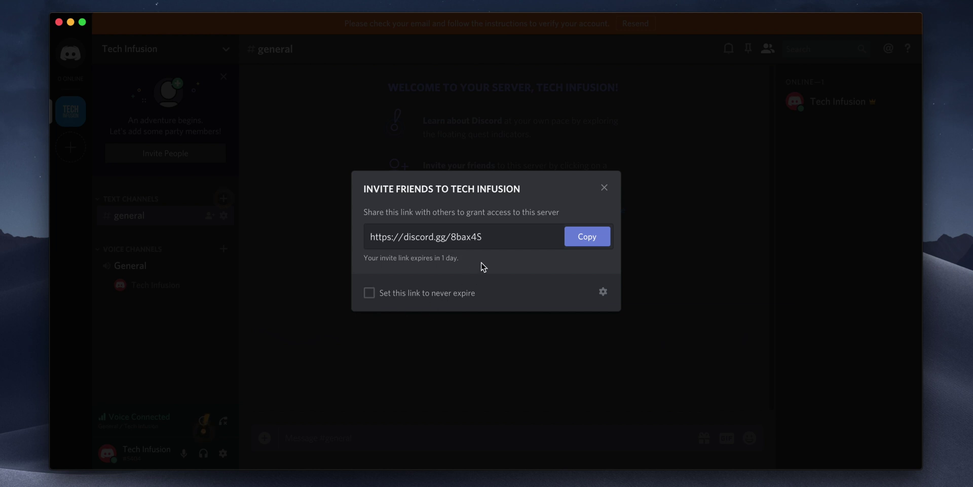
{"action": "left_click", "coordinate": [604, 188]}
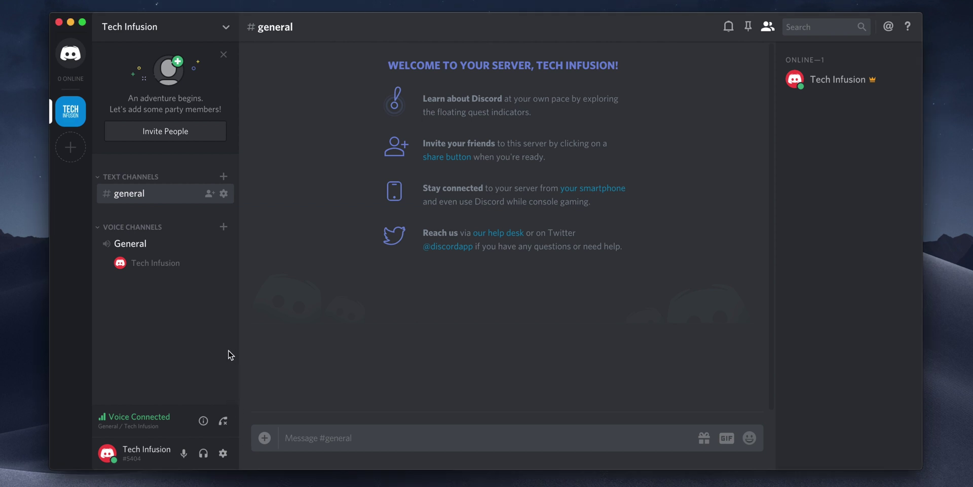
Create a text channel named welcome.
{"action": "left_click", "coordinate": [223, 176]}
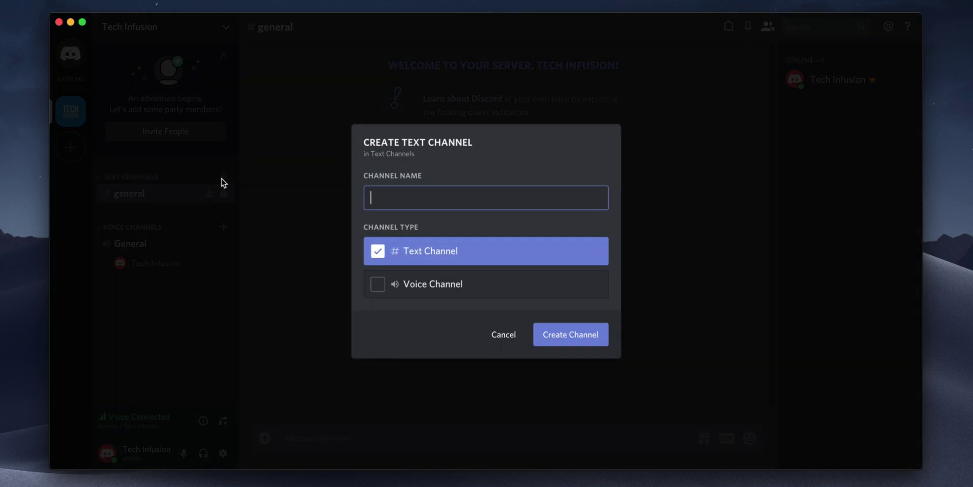
{"action": "type", "text": "welcome"}
{"action": "left_click", "coordinate": [576, 340]}
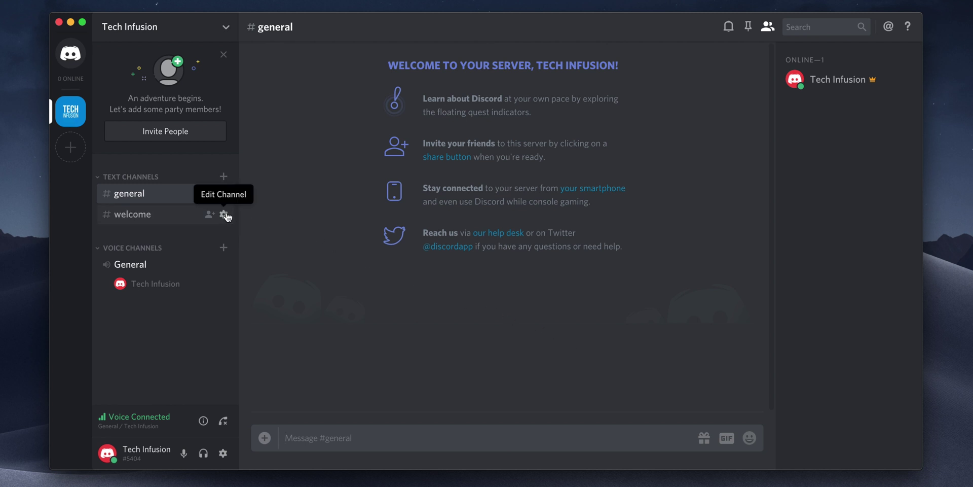
{"action": "left_click", "coordinate": [224, 214]}
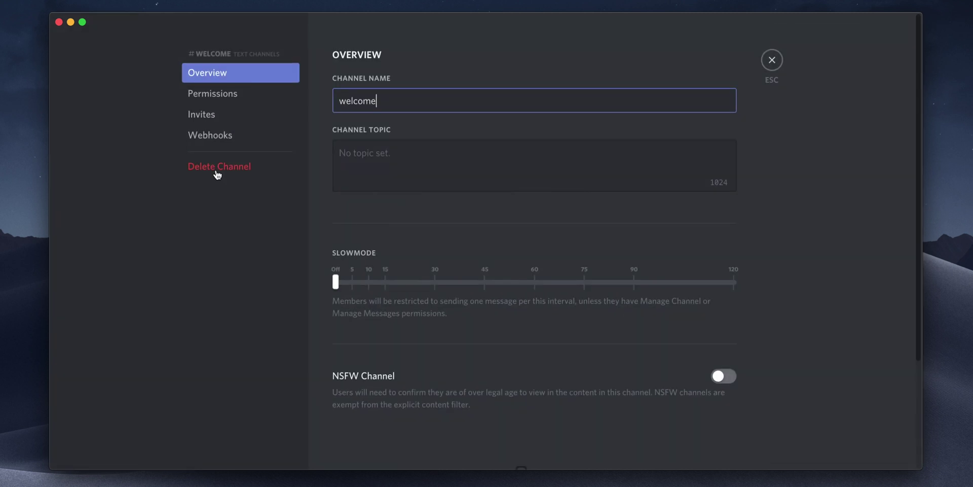
{"action": "left_click", "coordinate": [217, 94]}
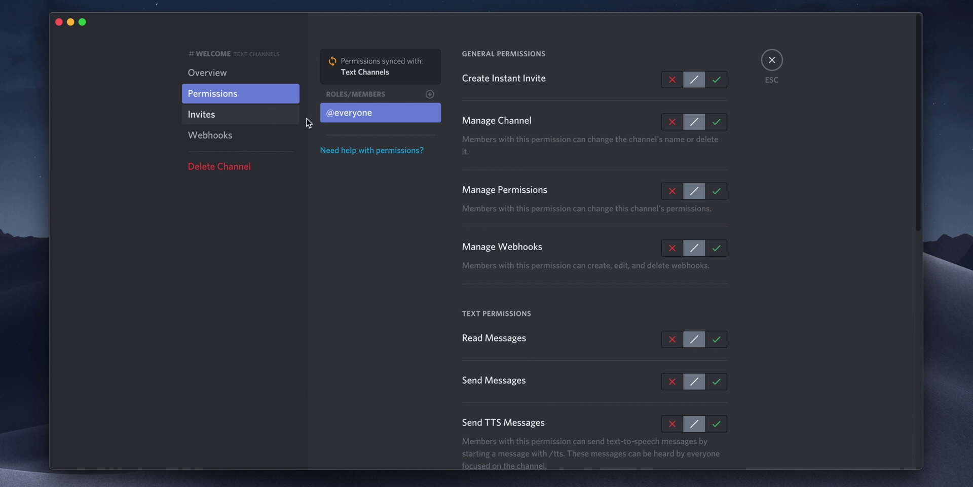
{"action": "left_click", "coordinate": [718, 345]}
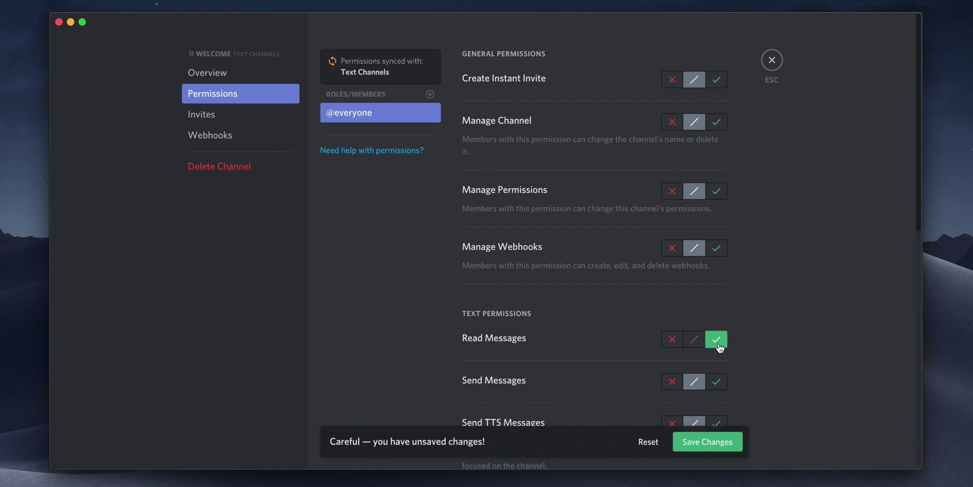
{"action": "left_click", "coordinate": [715, 443]}
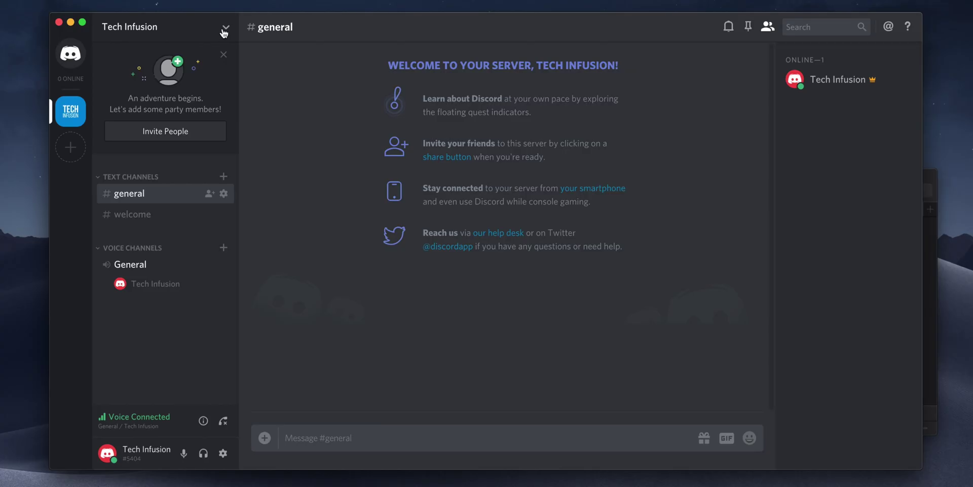
Open the Tech Infusion server menu.
{"action": "left_click", "coordinate": [223, 29]}
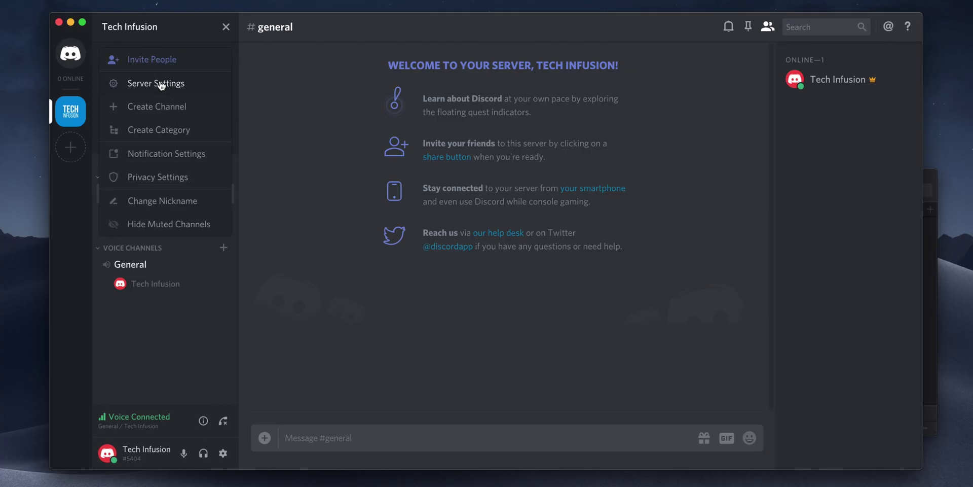
Create three server roles named Admins, Mods and Members.
{"action": "left_click", "coordinate": [160, 83]}
{"action": "left_click", "coordinate": [202, 134]}
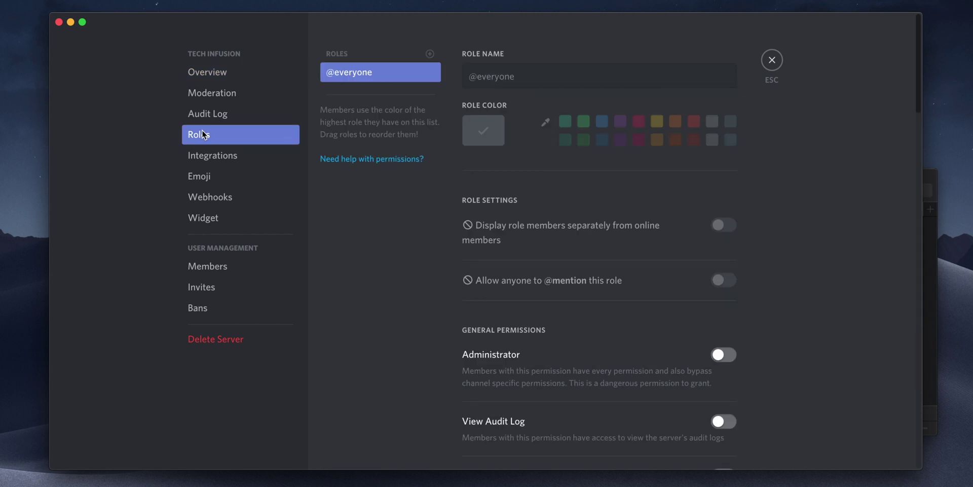
{"action": "left_click", "coordinate": [430, 53]}
{"action": "triple_click", "coordinate": [474, 76]}
{"action": "type", "text": "Admins"}
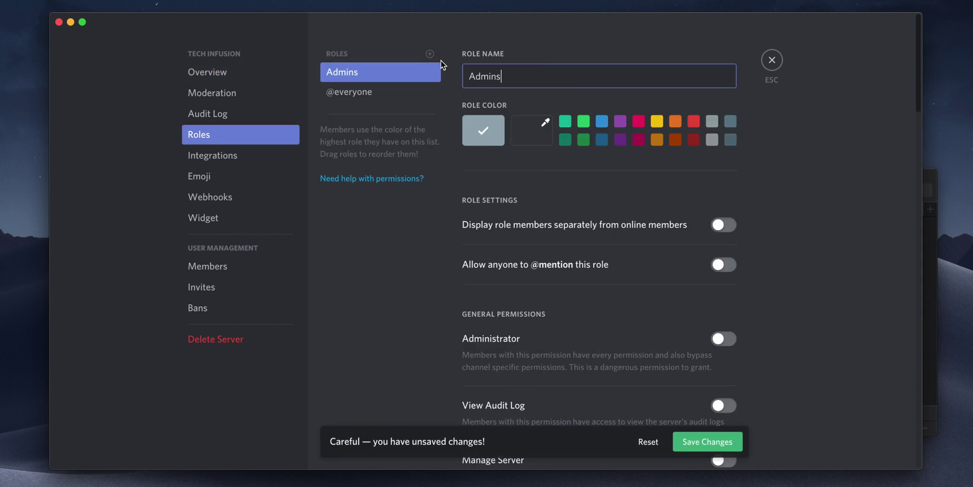
{"action": "left_click", "coordinate": [430, 54]}
{"action": "left_click", "coordinate": [504, 76]}
{"action": "triple_click", "coordinate": [504, 76]}
{"action": "type", "text": "Mods"}
{"action": "left_click", "coordinate": [430, 54]}
{"action": "triple_click", "coordinate": [471, 76]}
{"action": "type", "text": "Members"}
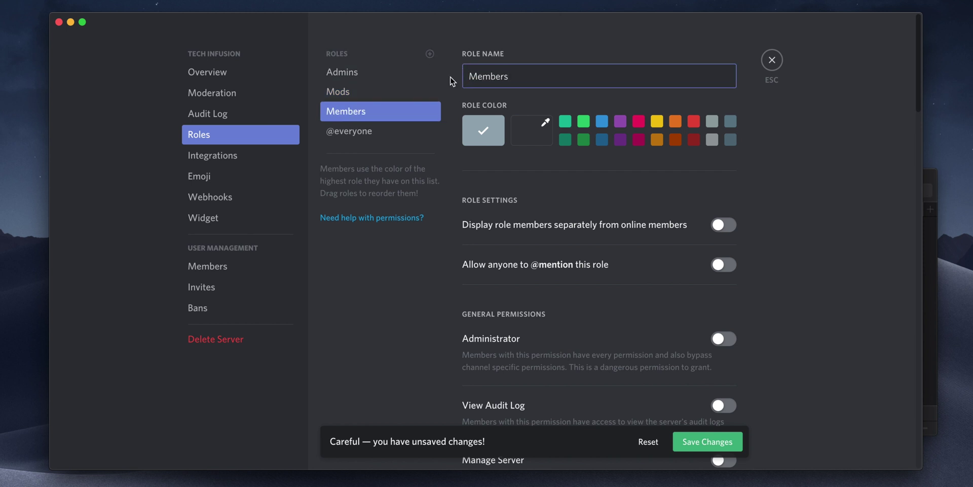
Colour the roles: Admins dark red, Mods dark green, Members blue.
{"action": "left_click", "coordinate": [375, 73]}
{"action": "left_click", "coordinate": [694, 139]}
{"action": "left_click", "coordinate": [413, 92]}
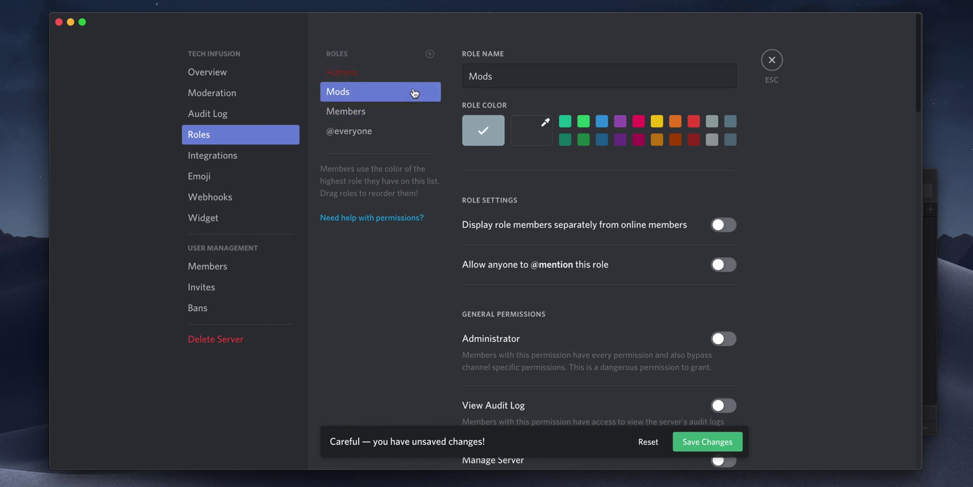
{"action": "left_click", "coordinate": [565, 140]}
{"action": "left_click", "coordinate": [391, 109]}
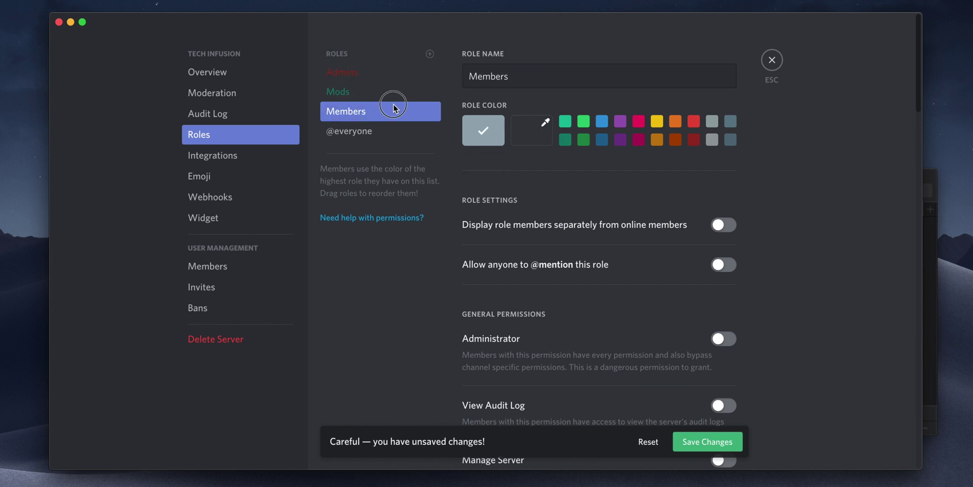
{"action": "left_click", "coordinate": [602, 122]}
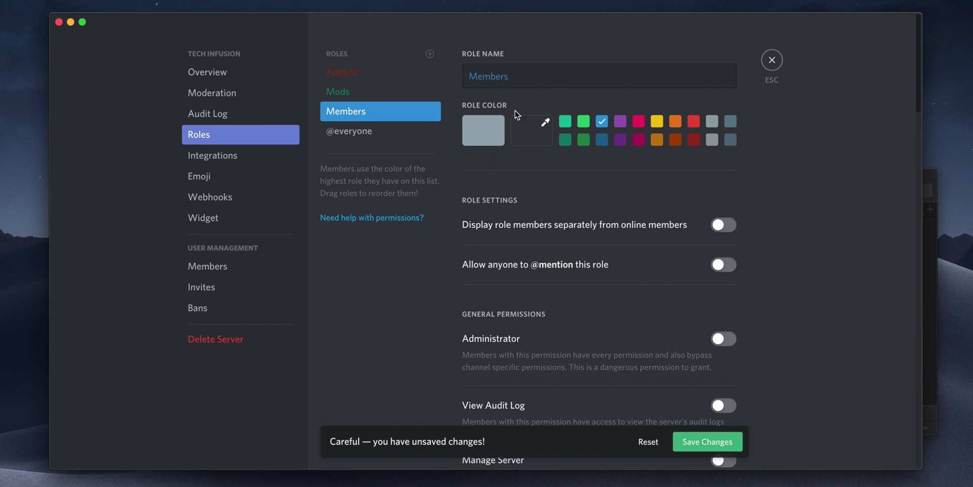
Grant the Admins role the Administrator permission.
{"action": "left_click", "coordinate": [369, 73]}
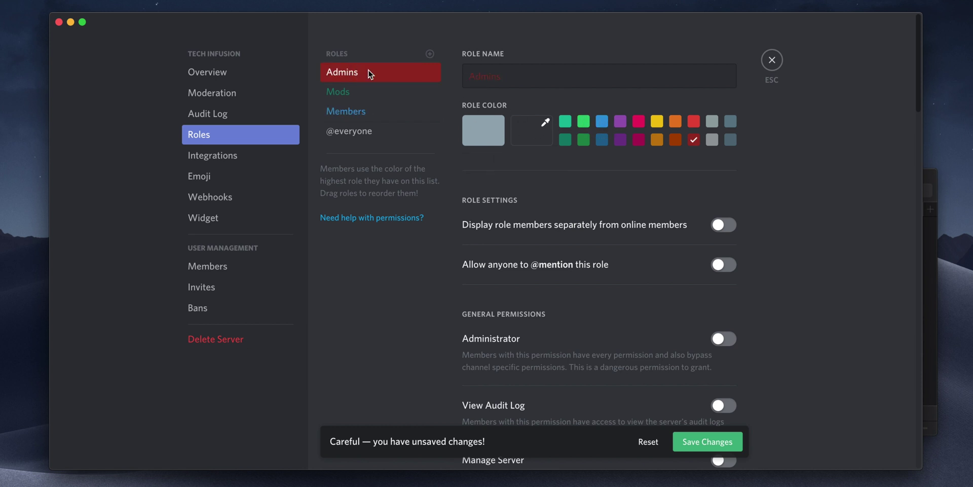
{"action": "scroll", "coordinate": [540, 209], "scroll_direction": "down", "scroll_amount": 3}
{"action": "scroll", "coordinate": [541, 212], "scroll_direction": "down", "scroll_amount": 3}
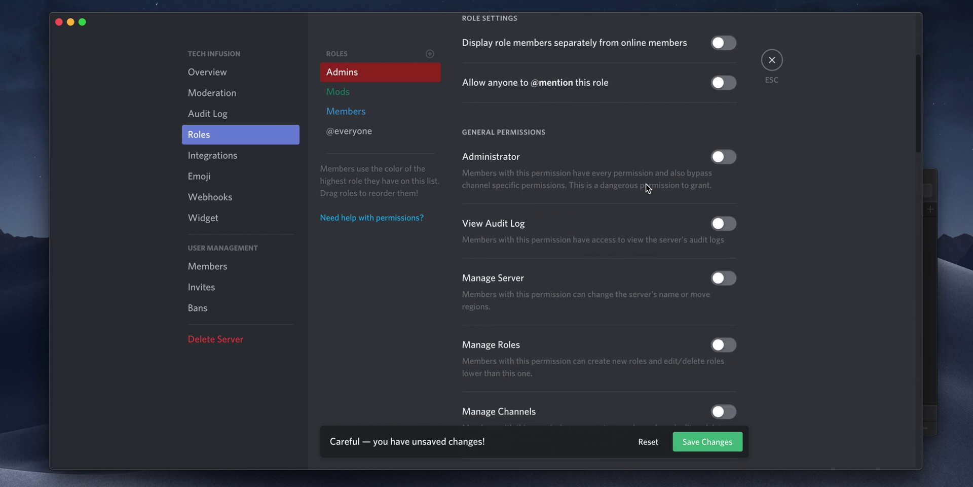
{"action": "left_click", "coordinate": [724, 157]}
{"action": "left_click", "coordinate": [382, 114]}
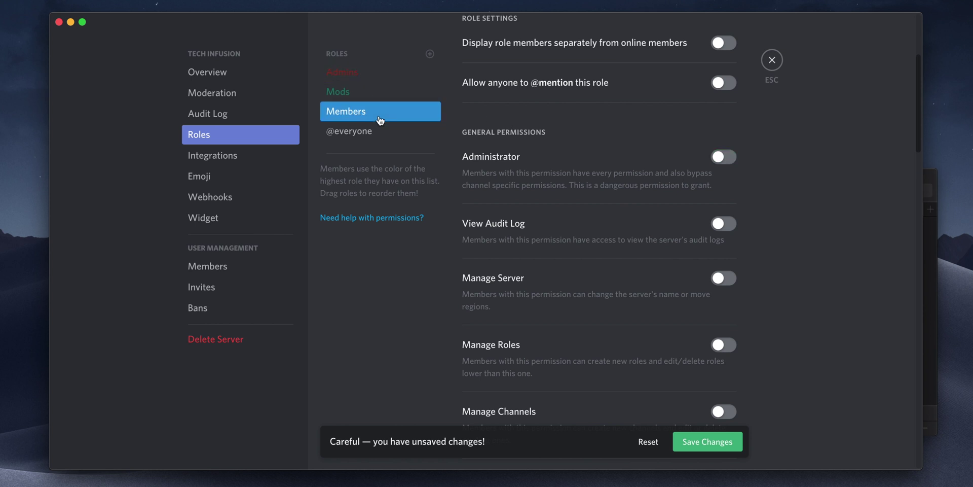
{"action": "scroll", "coordinate": [545, 211], "scroll_direction": "down", "scroll_amount": 4}
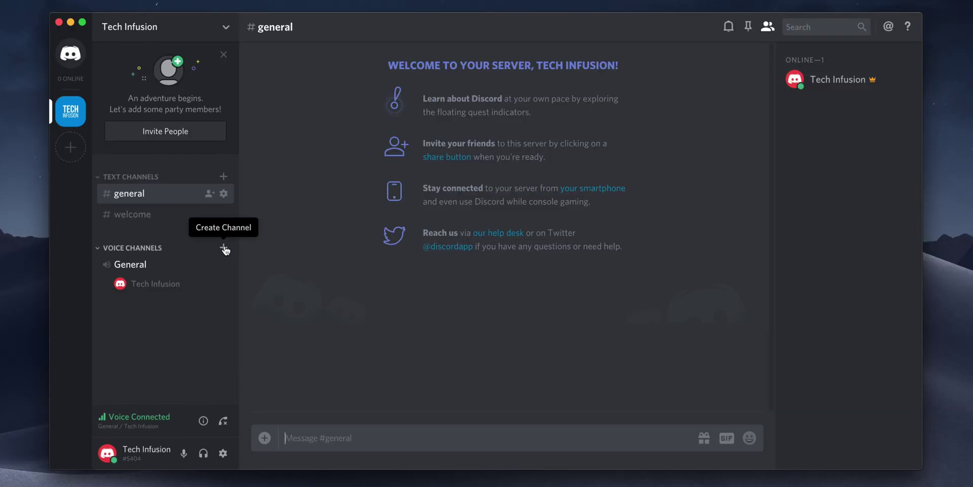
Create a category named 'Game Chat 🎮'.
{"action": "left_click", "coordinate": [226, 27]}
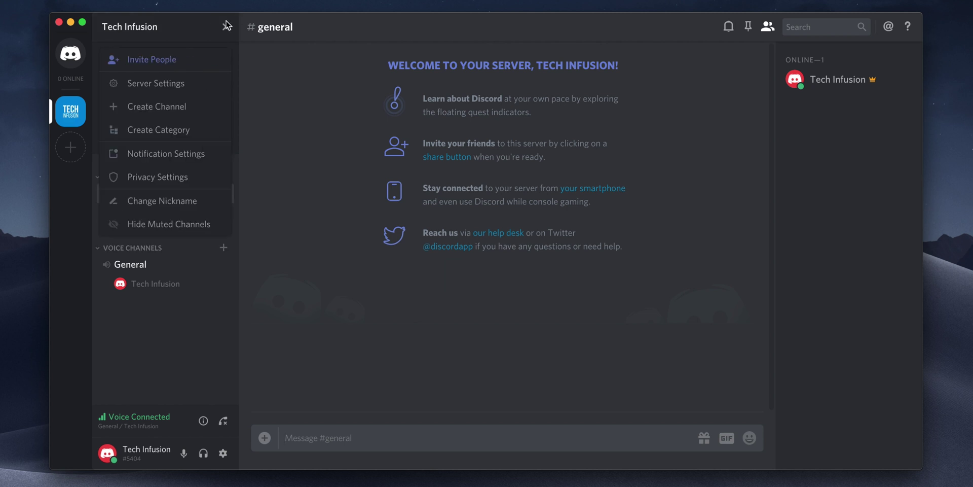
{"action": "left_click", "coordinate": [179, 133]}
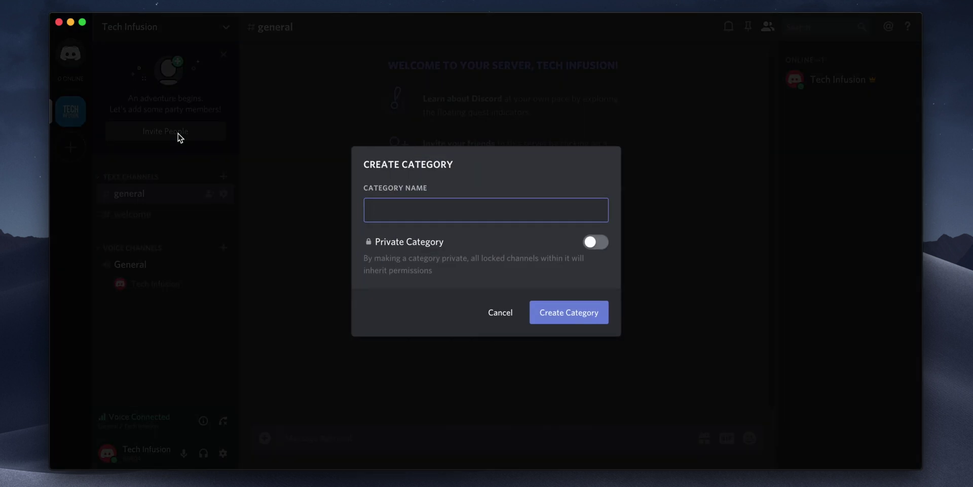
{"action": "type", "text": "Game Chat"}
{"action": "type", "text": "🎮"}
{"action": "left_click", "coordinate": [552, 312]}
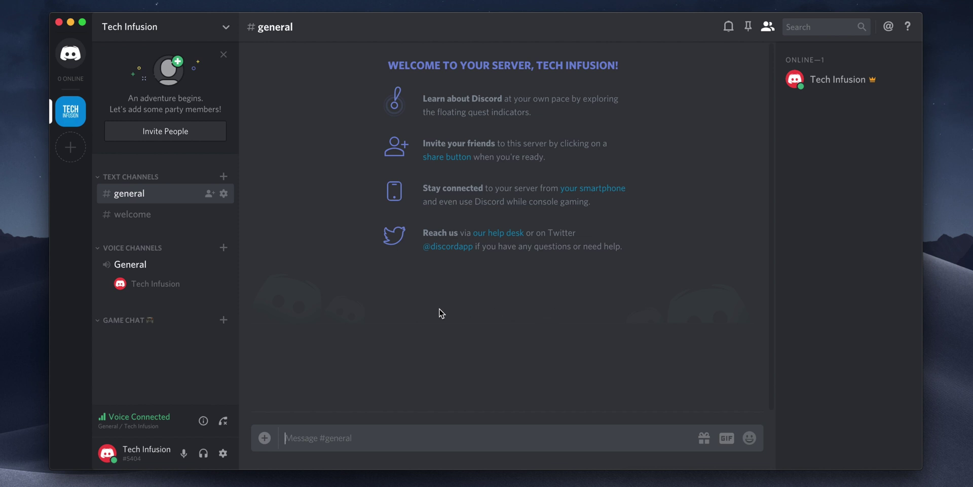
Add Apex Legends, Fortnite, Rocket League and CSGO voice channels to Game Chat.
{"action": "left_click", "coordinate": [223, 319]}
{"action": "left_click", "coordinate": [434, 257]}
{"action": "type", "text": "Apex Legends"}
{"action": "left_click", "coordinate": [581, 361]}
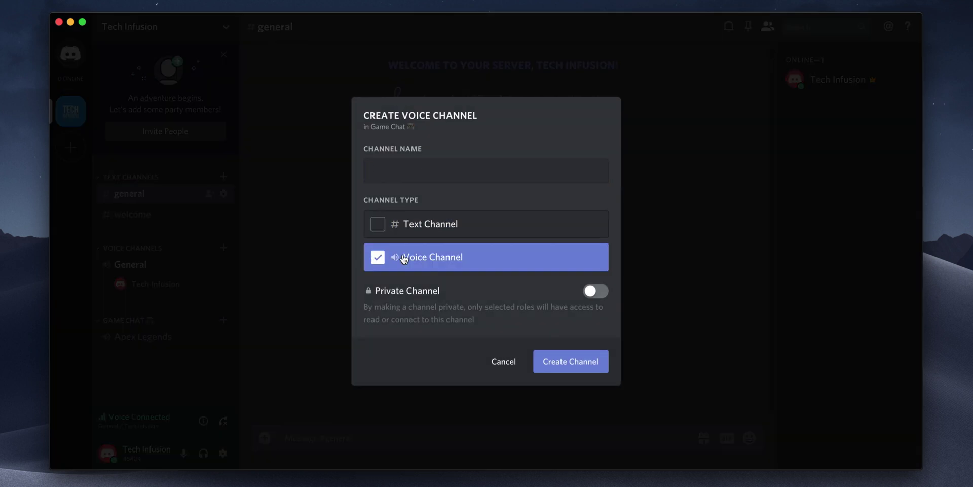
{"action": "type", "text": "Fortnite"}
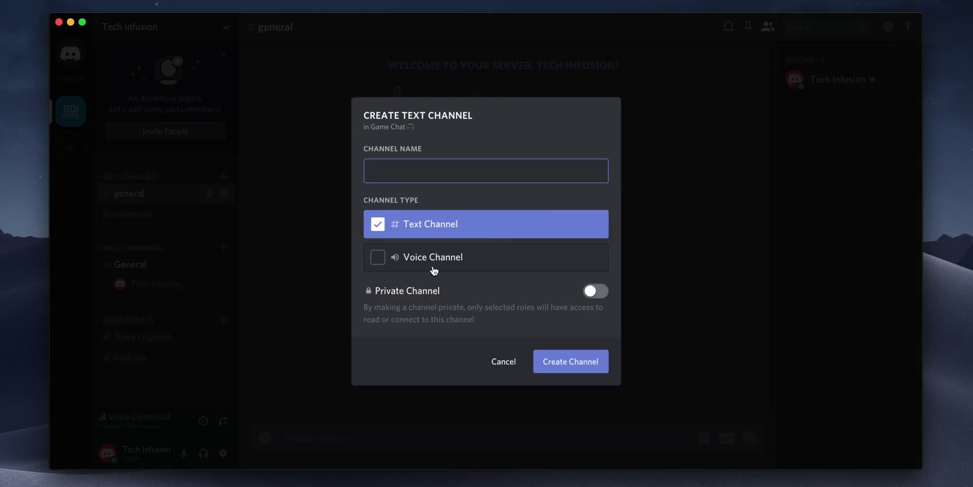
{"action": "left_click", "coordinate": [434, 258]}
{"action": "type", "text": "Rocket League"}
{"action": "left_click", "coordinate": [560, 350]}
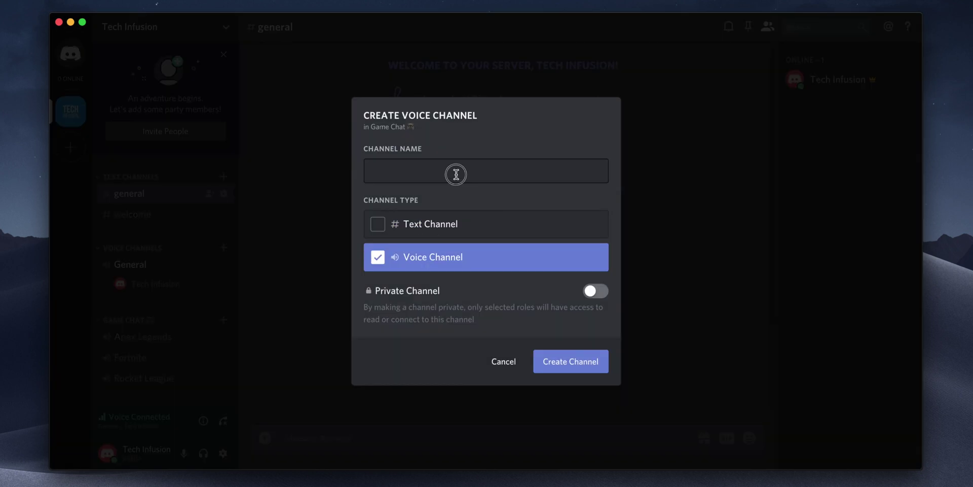
{"action": "type", "text": "CSGO"}
{"action": "left_click", "coordinate": [583, 366]}
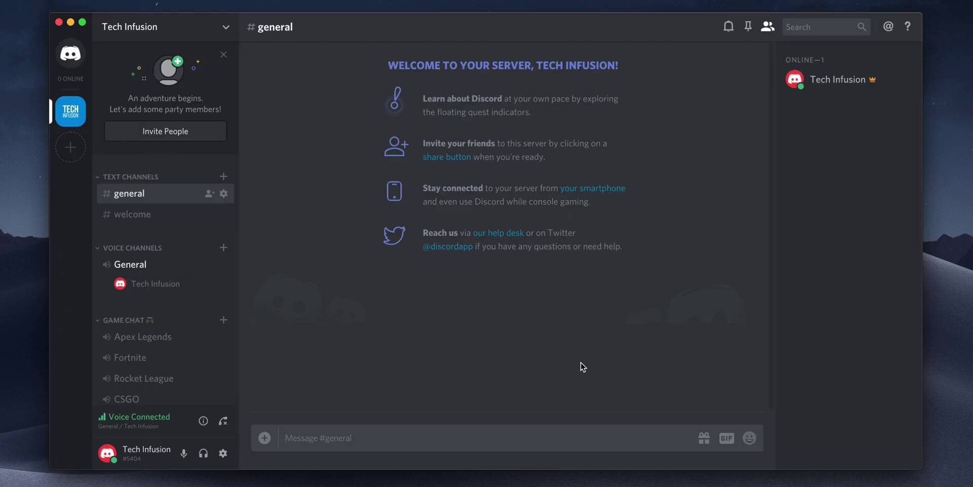
Limit the Fortnite voice channel to 12 users.
{"action": "left_click", "coordinate": [223, 357]}
{"action": "left_click_drag", "start_coordinate": [335, 289], "coordinate": [385, 285]}
{"action": "left_click", "coordinate": [772, 68]}
Add a Members role override on Game Chat that denies the Connect permission.
{"action": "right_click", "coordinate": [140, 323]}
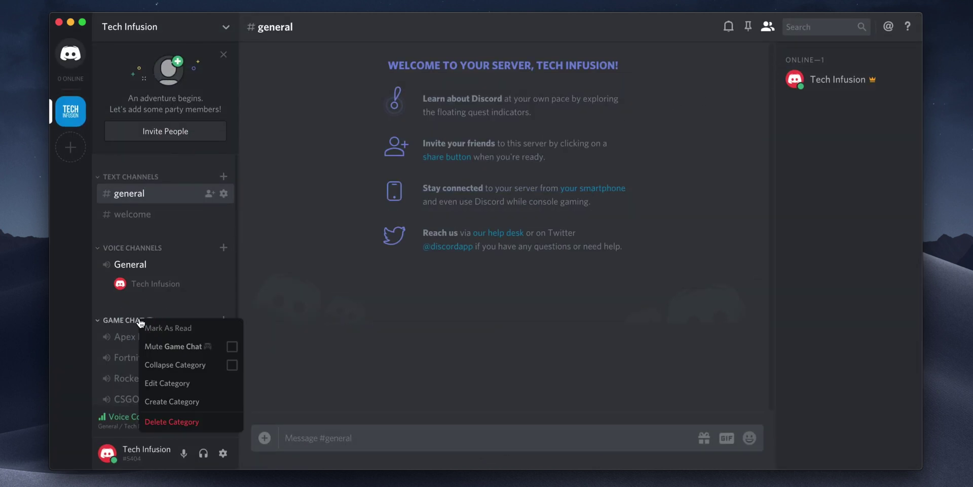
{"action": "left_click", "coordinate": [169, 385]}
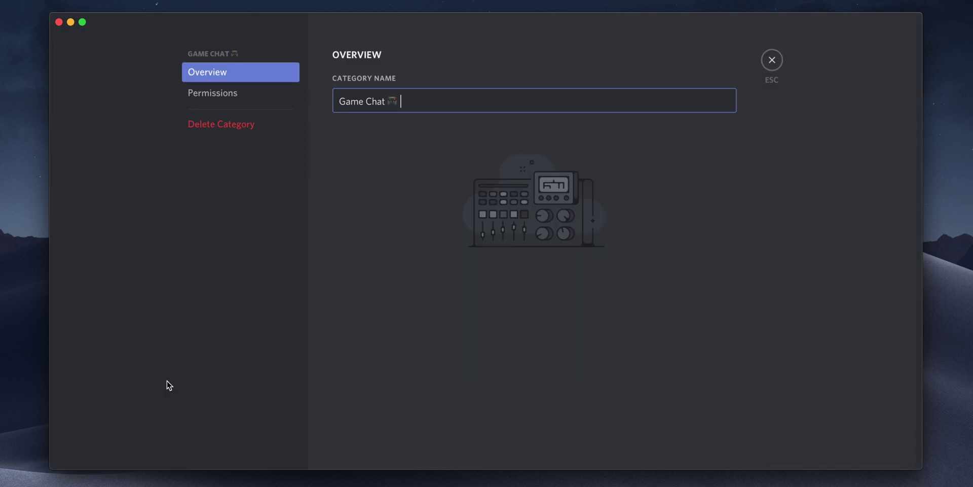
{"action": "left_click", "coordinate": [228, 96]}
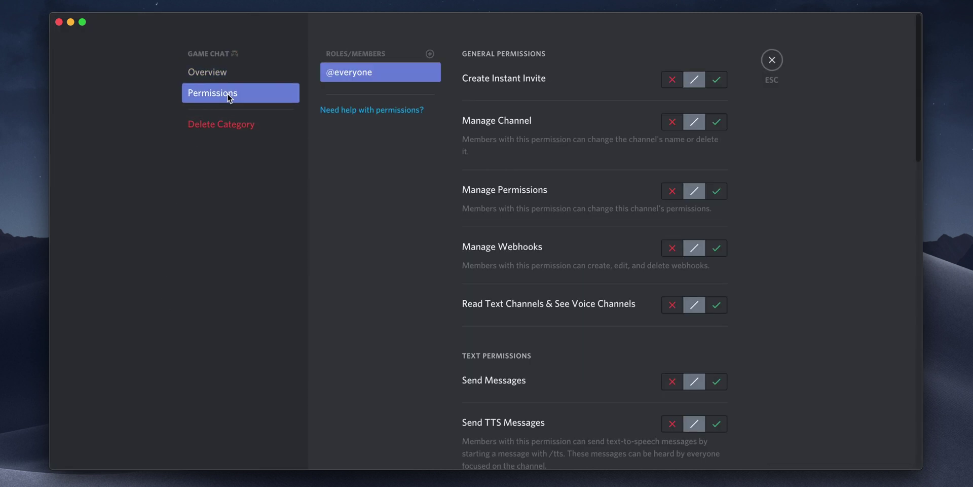
{"action": "left_click", "coordinate": [430, 54]}
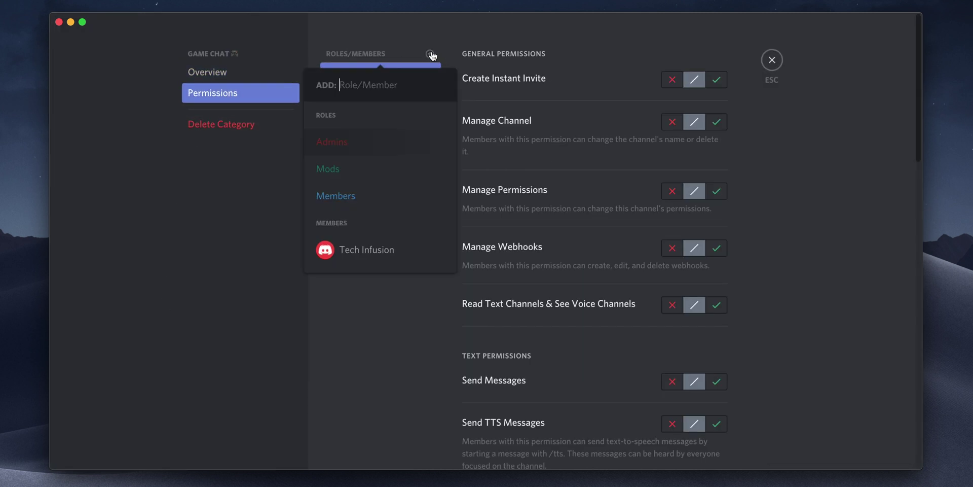
{"action": "left_click", "coordinate": [360, 196]}
{"action": "scroll", "coordinate": [538, 253], "scroll_direction": "down", "scroll_amount": 10}
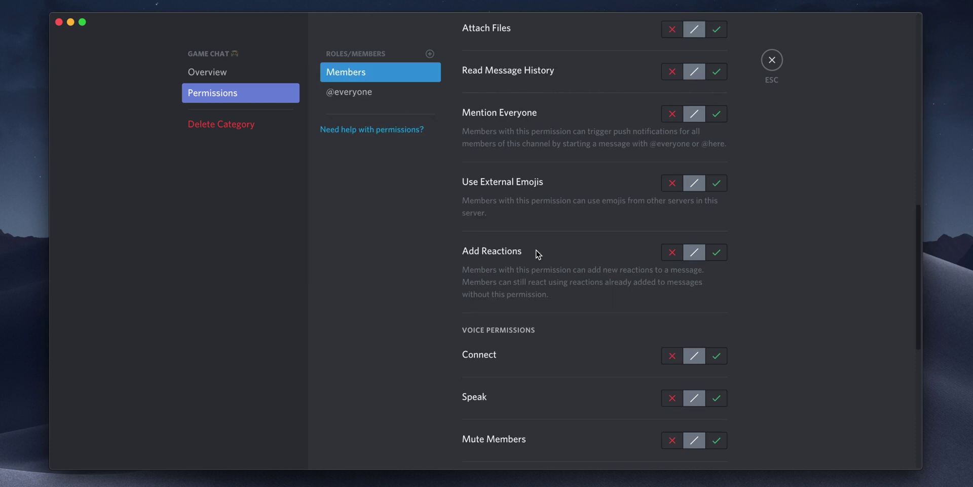
{"action": "left_click", "coordinate": [673, 356]}
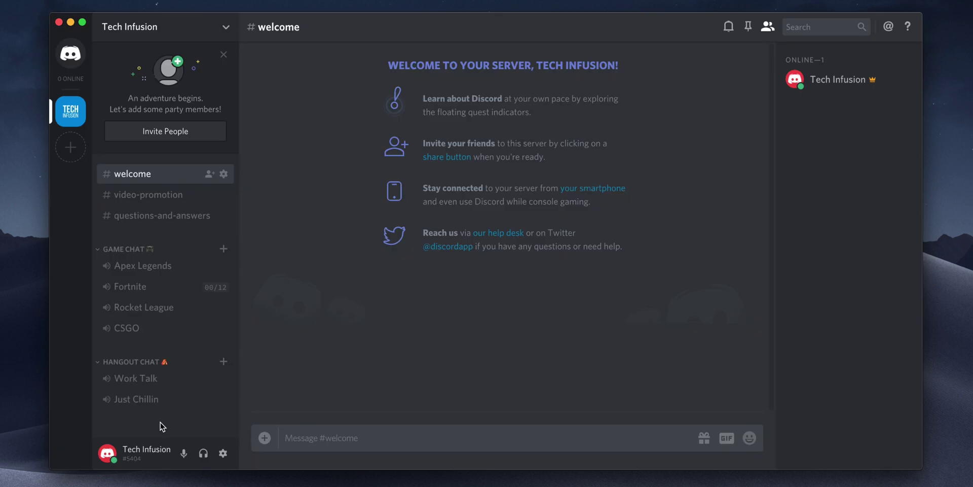
Create a voice channel named AFK.
{"action": "right_click", "coordinate": [162, 426]}
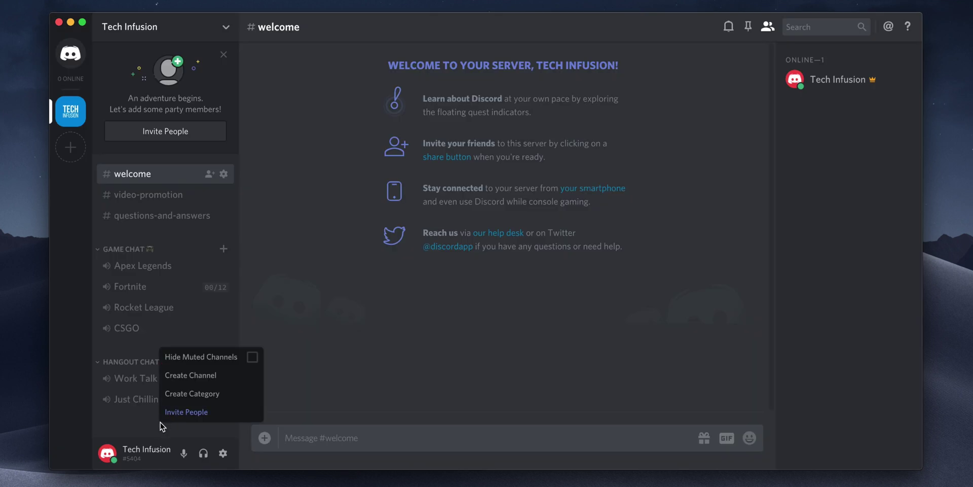
{"action": "left_click", "coordinate": [199, 379]}
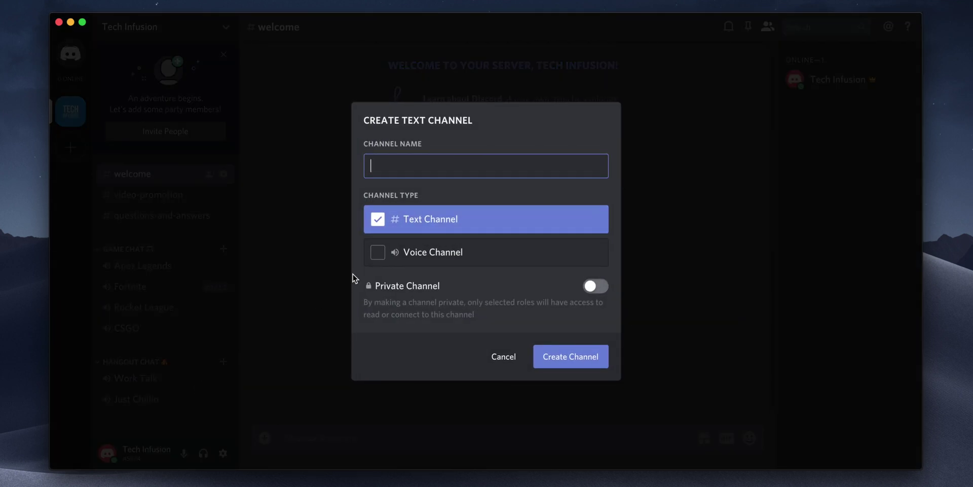
{"action": "left_click", "coordinate": [385, 261]}
{"action": "left_click", "coordinate": [420, 167]}
{"action": "type", "text": "AFK"}
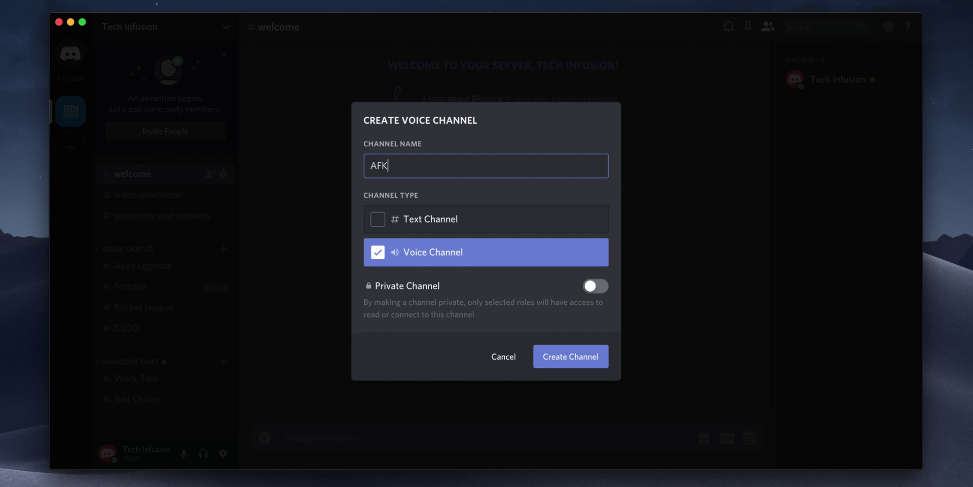
{"action": "left_click", "coordinate": [556, 358]}
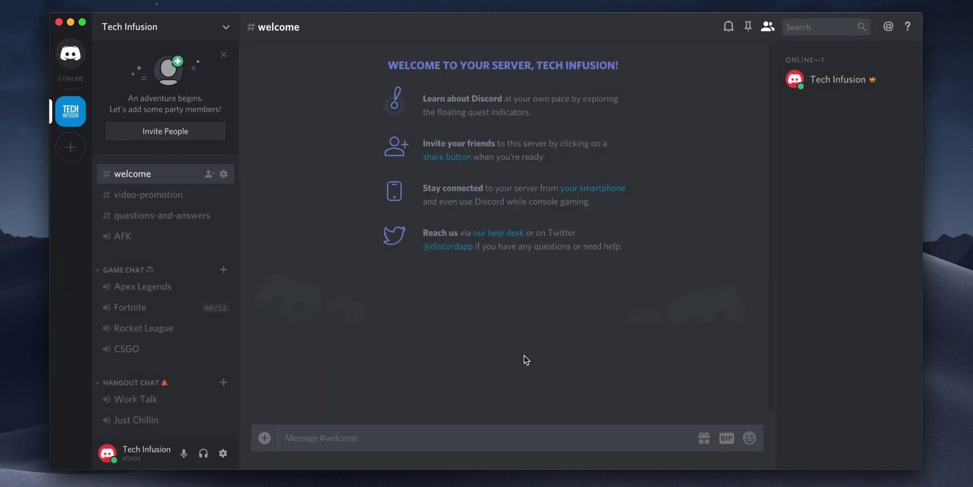
Deny everyone the Speak permission in the AFK channel and save.
{"action": "left_click", "coordinate": [223, 237]}
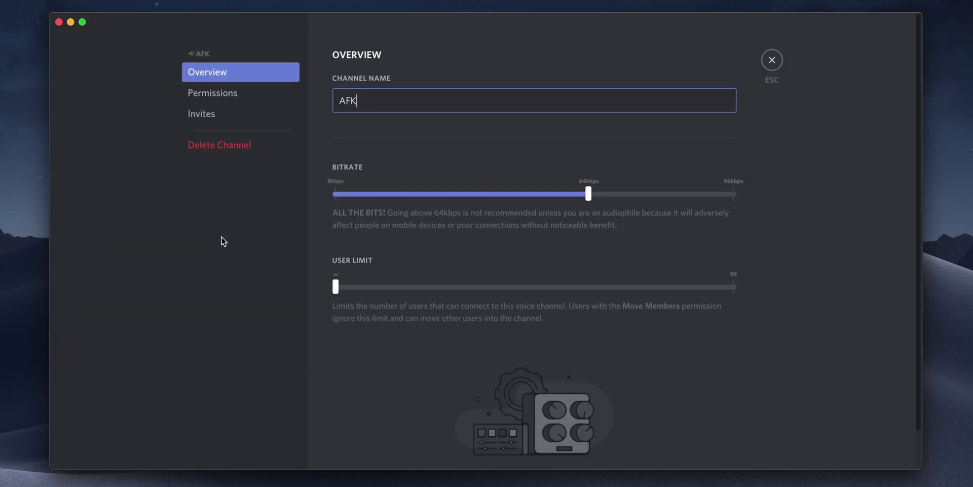
{"action": "left_click", "coordinate": [210, 96]}
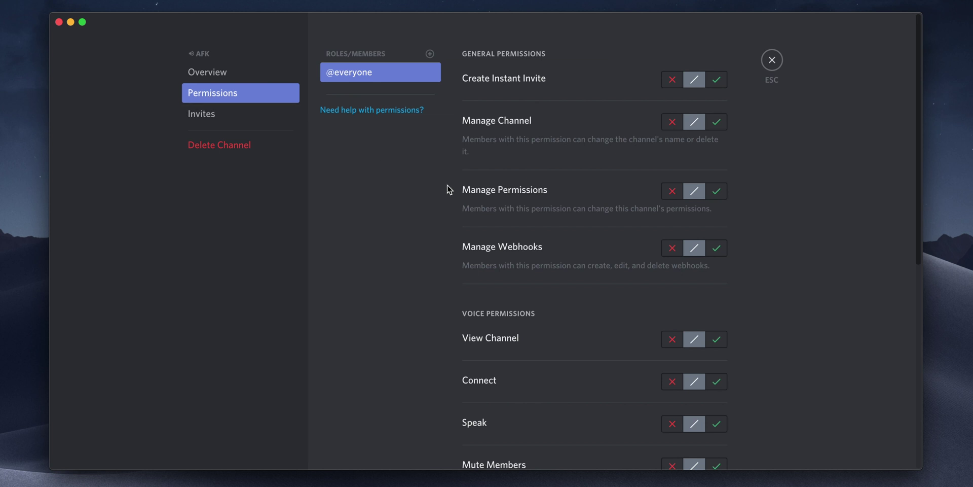
{"action": "scroll", "coordinate": [555, 310], "scroll_direction": "down", "scroll_amount": 3}
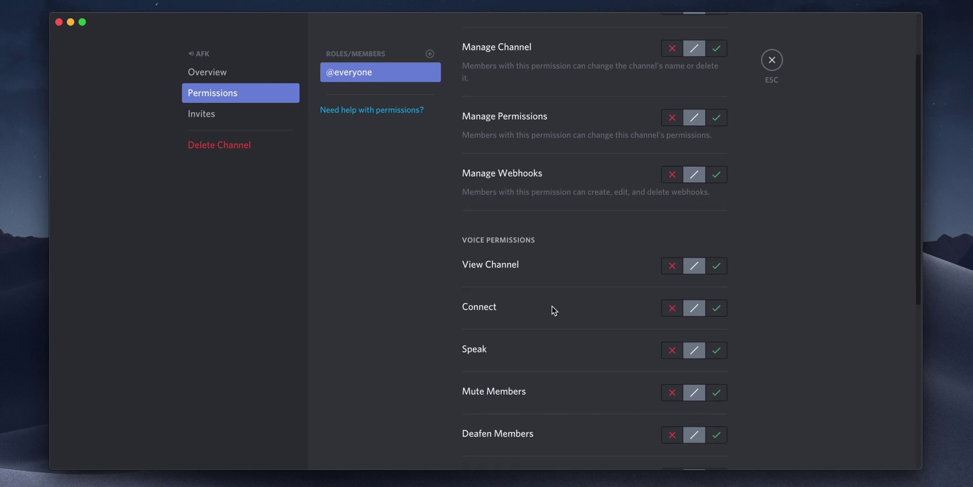
{"action": "left_click", "coordinate": [677, 349]}
{"action": "left_click", "coordinate": [708, 440]}
{"action": "left_click", "coordinate": [772, 61]}
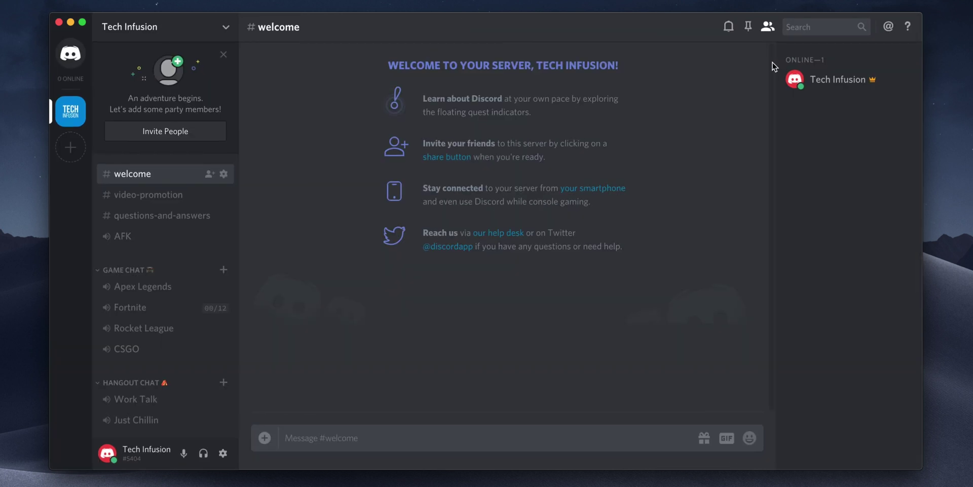
Set AFK as the server's AFK channel with a 15-minute timeout.
{"action": "left_click", "coordinate": [226, 27]}
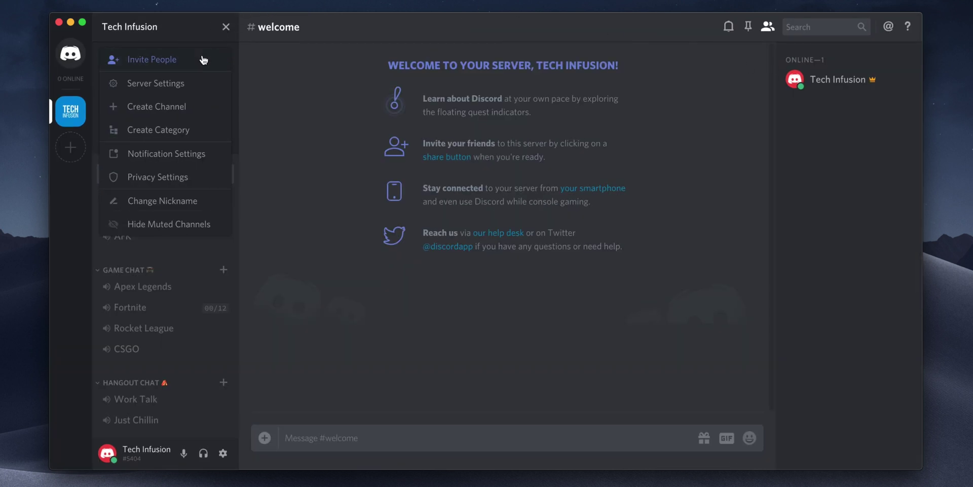
{"action": "left_click", "coordinate": [170, 84]}
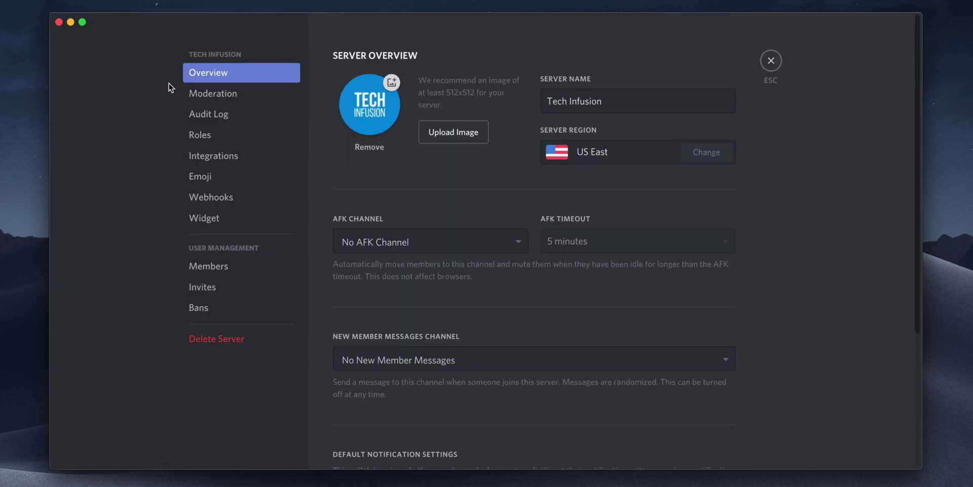
{"action": "left_click", "coordinate": [416, 248]}
{"action": "scroll", "coordinate": [422, 311], "scroll_direction": "down", "scroll_amount": 3}
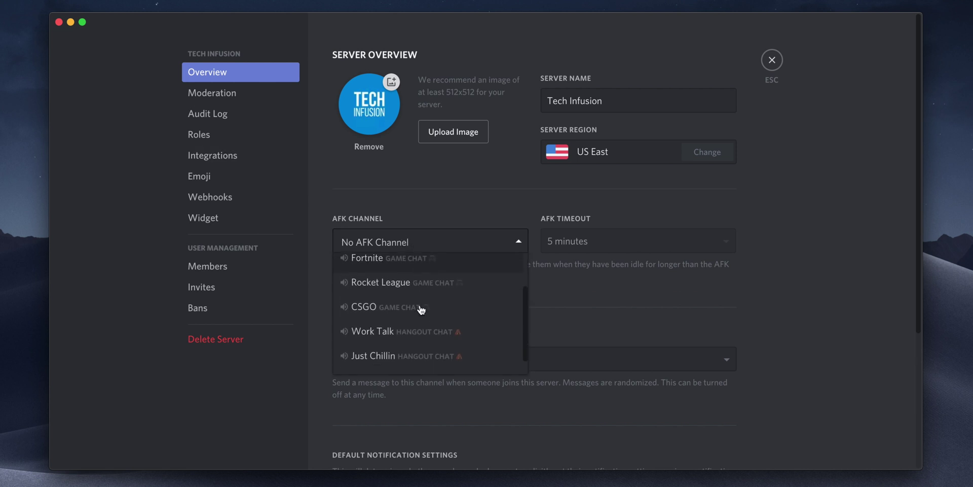
{"action": "left_click", "coordinate": [379, 364]}
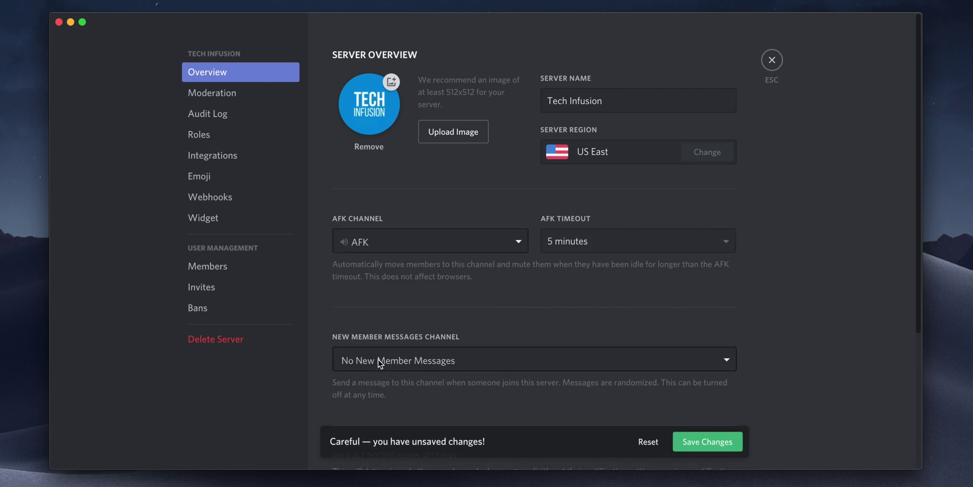
{"action": "left_click", "coordinate": [587, 247]}
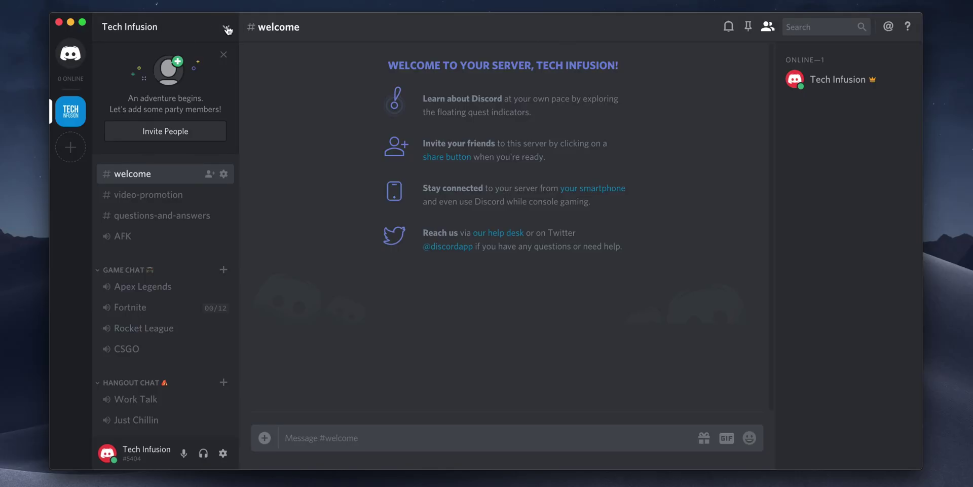
Raise verification to require 10 minutes of server membership before chatting, and save.
{"action": "left_click", "coordinate": [227, 29]}
{"action": "left_click", "coordinate": [185, 83]}
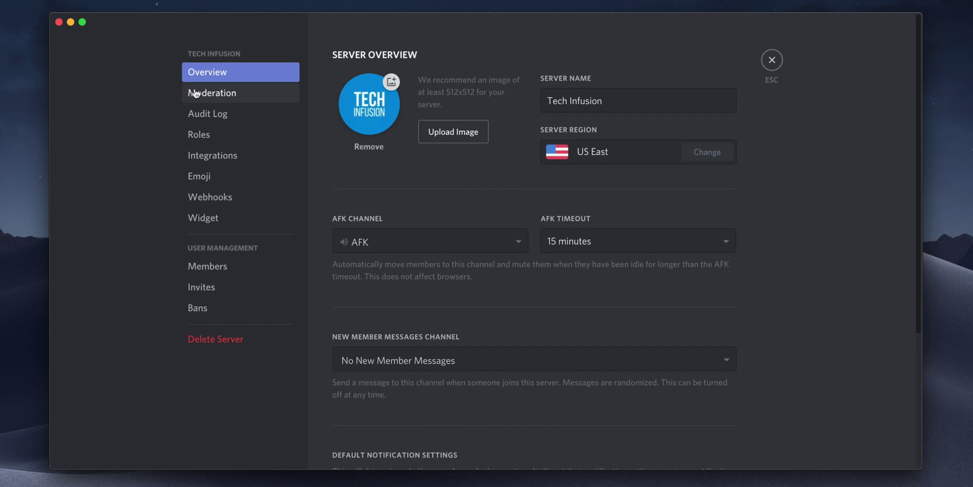
{"action": "left_click", "coordinate": [196, 93]}
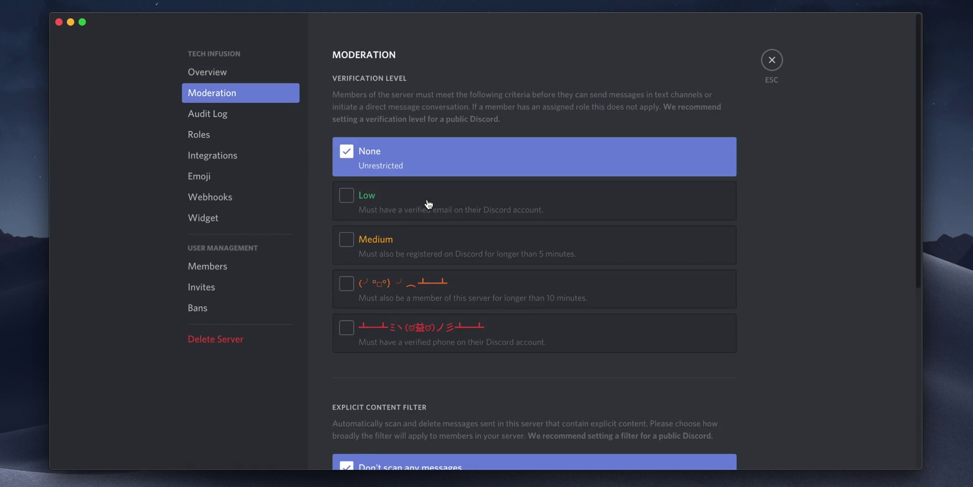
{"action": "left_click", "coordinate": [461, 252]}
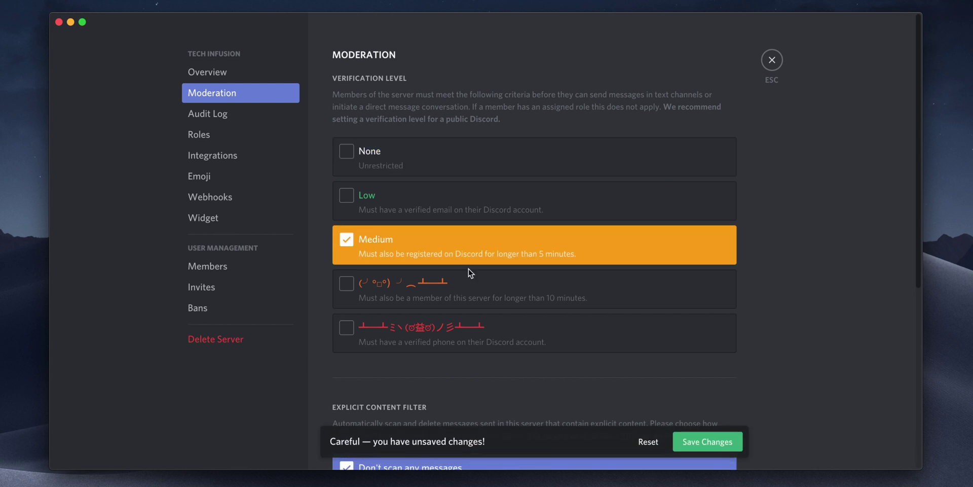
{"action": "left_click", "coordinate": [473, 289]}
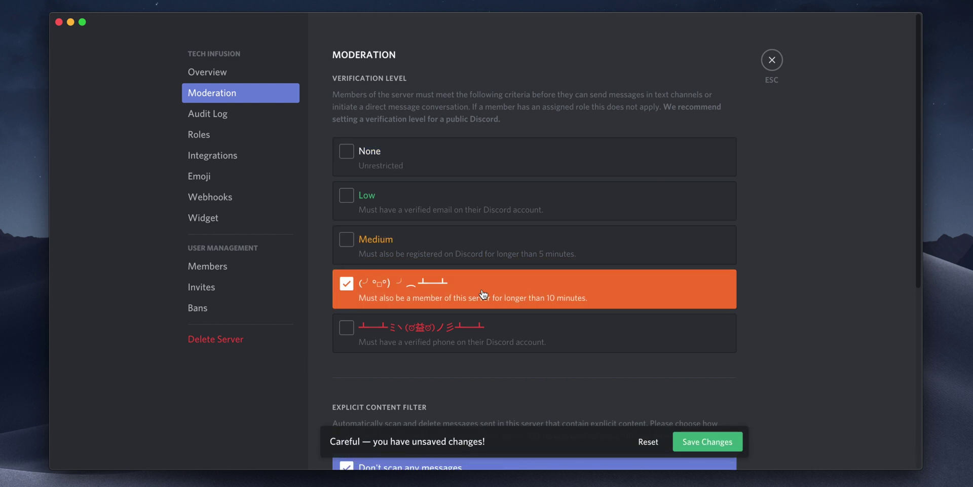
{"action": "left_click", "coordinate": [683, 439]}
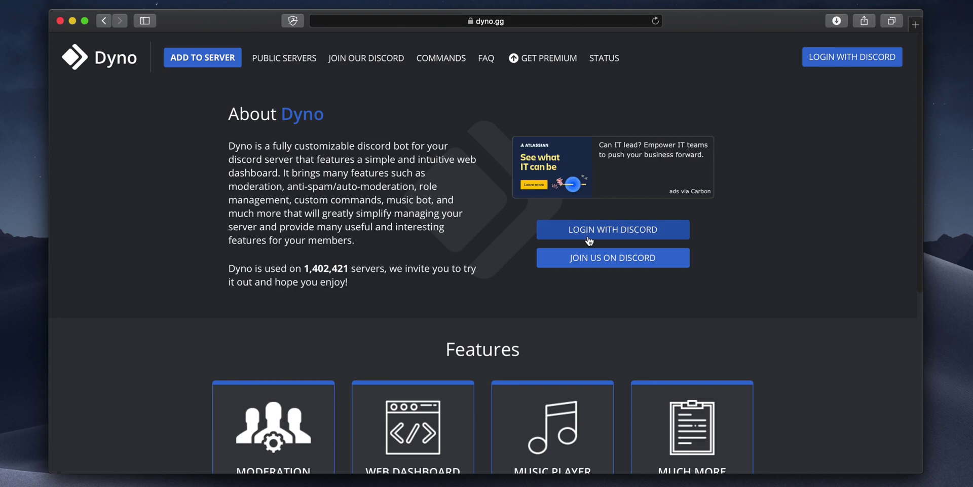
Log in to Dyno with the Discord account's e-mail and password, then authorize Dyno's access.
{"action": "left_click", "coordinate": [588, 234]}
{"action": "left_click", "coordinate": [568, 230]}
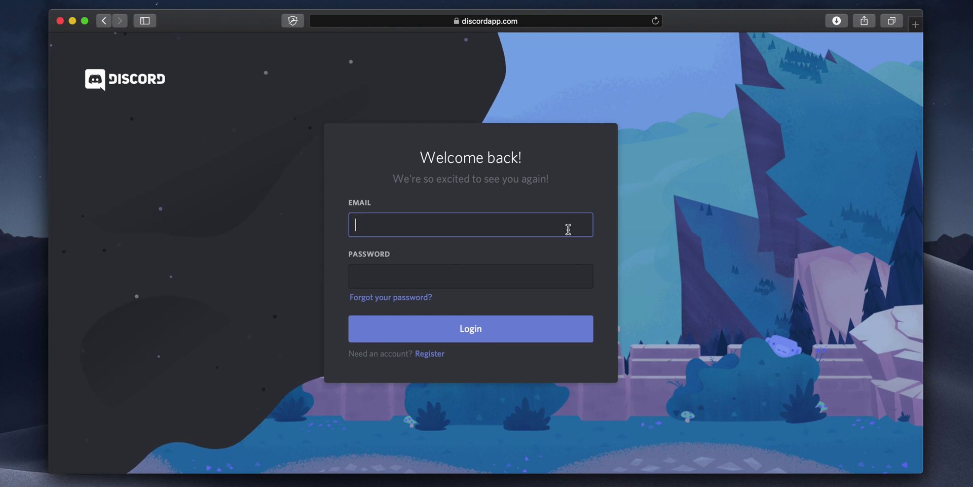
{"action": "key", "text": "Tab"}
{"action": "type", "text": "•••••••••••"}
{"action": "key", "text": "Return"}
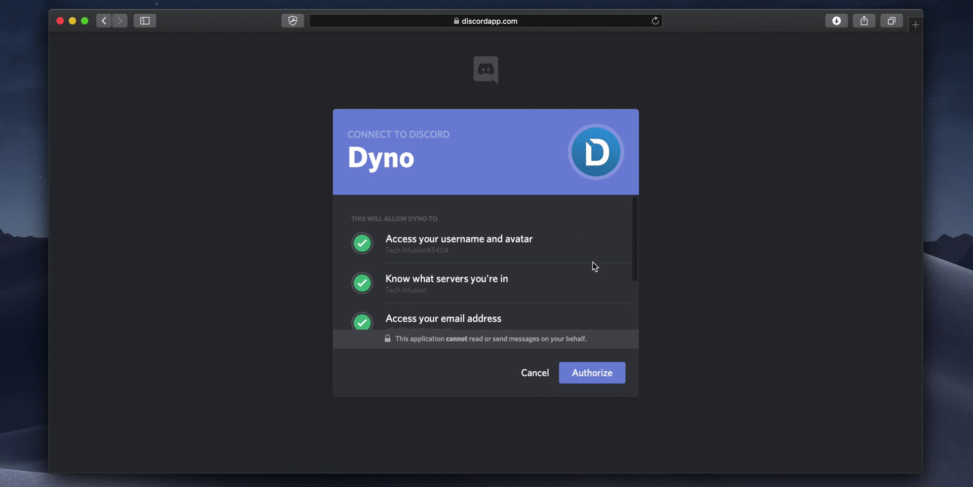
{"action": "left_click", "coordinate": [602, 376]}
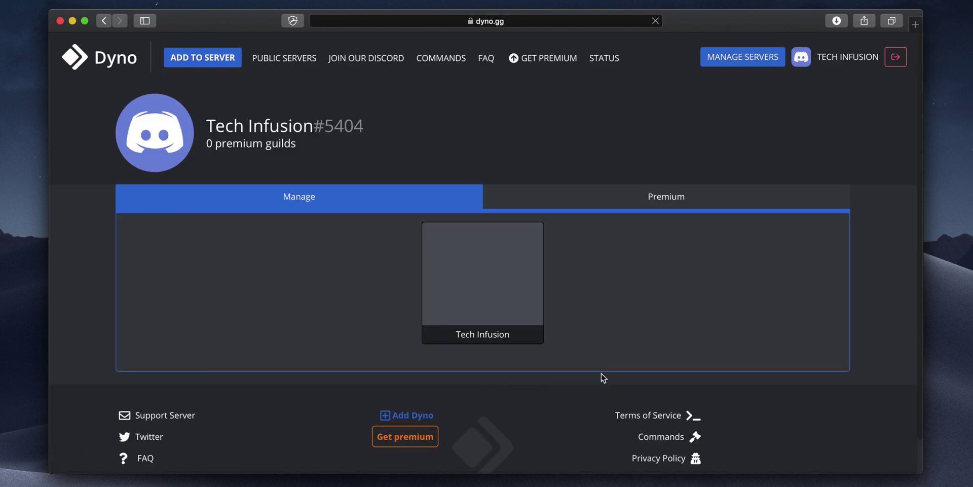
Browse Dyno's Commands page and view the Moderator commands like kick, ban and mute.
{"action": "scroll", "coordinate": [603, 377], "scroll_direction": "down", "scroll_amount": 2}
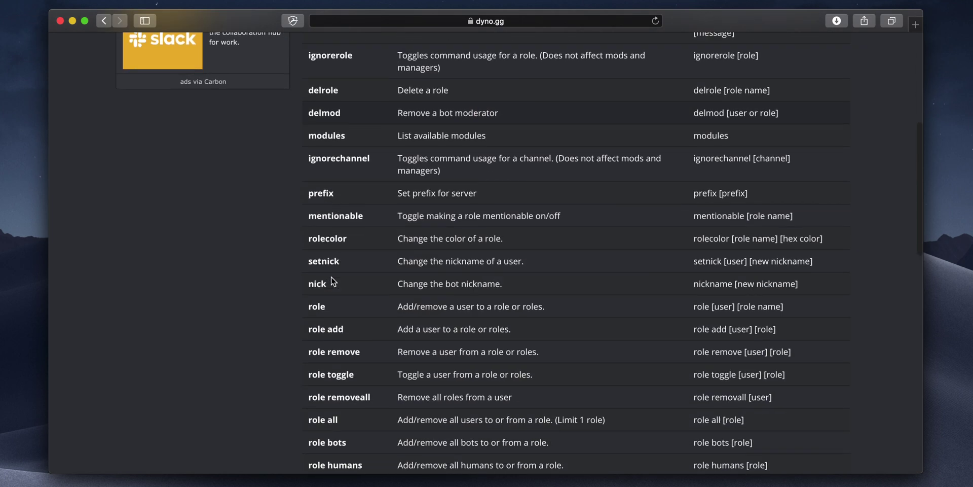
{"action": "scroll", "coordinate": [332, 276], "scroll_direction": "down", "scroll_amount": 2}
{"action": "scroll", "coordinate": [331, 277], "scroll_direction": "up", "scroll_amount": 10}
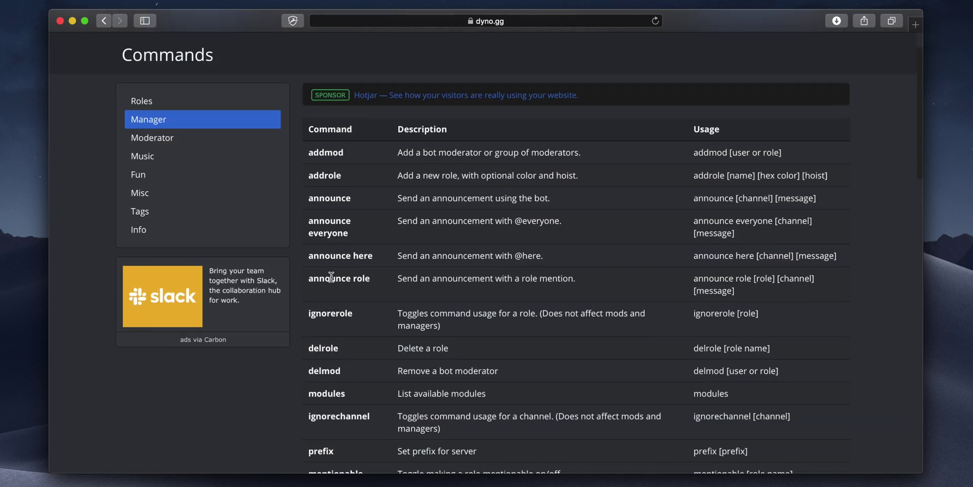
{"action": "left_click", "coordinate": [172, 184]}
{"action": "scroll", "coordinate": [215, 231], "scroll_direction": "down", "scroll_amount": 10}
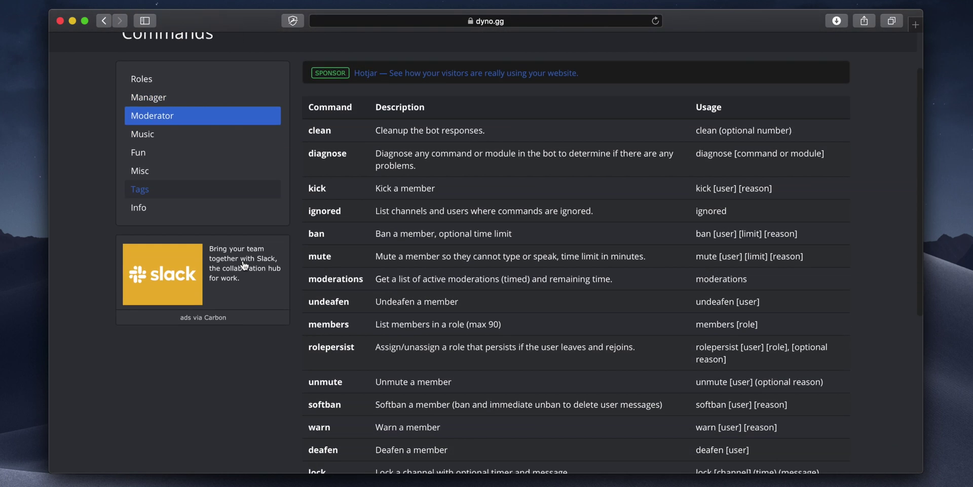
{"action": "scroll", "coordinate": [245, 264], "scroll_direction": "up", "scroll_amount": 10}
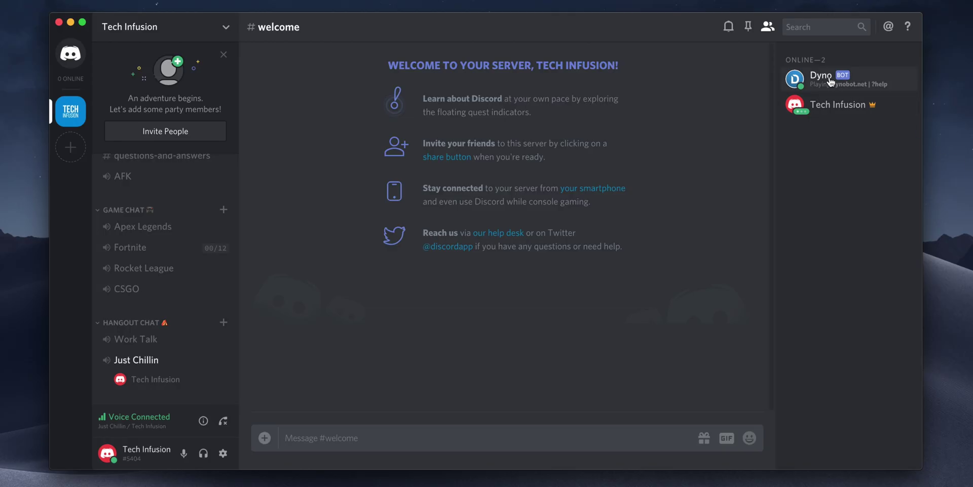
{"action": "left_click", "coordinate": [822, 76]}
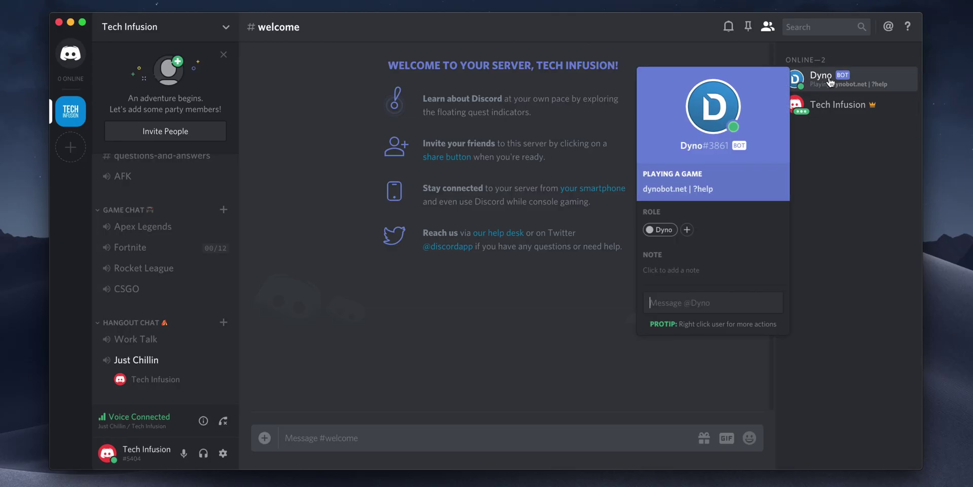
{"action": "left_click", "coordinate": [830, 81]}
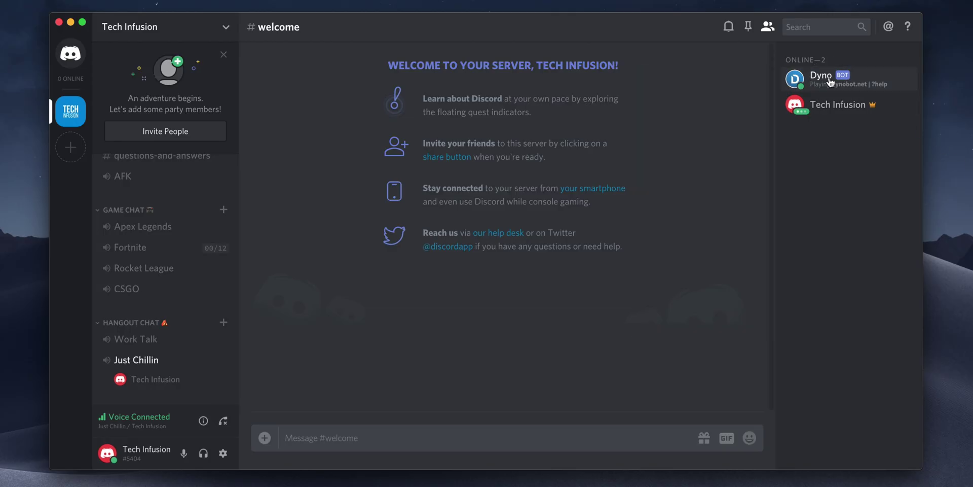
{"action": "left_click", "coordinate": [518, 435]}
{"action": "type", "text": "?play happier"}
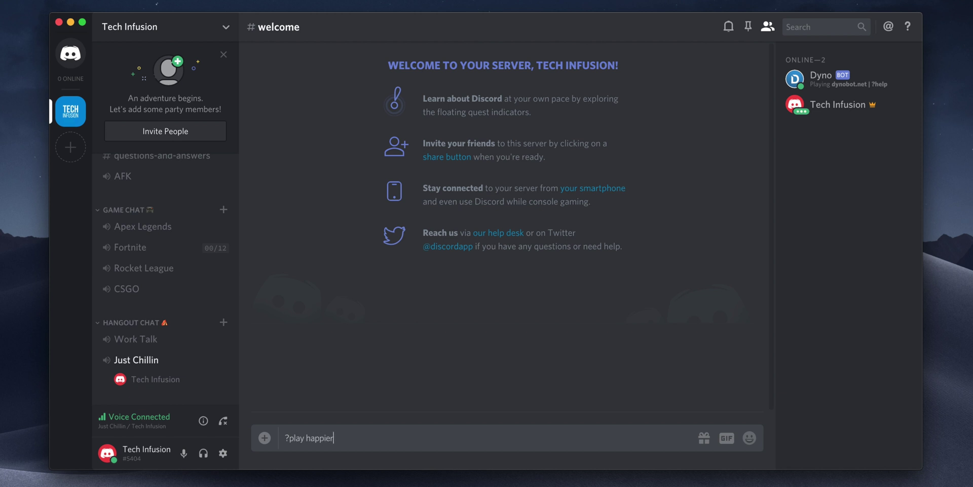
{"action": "key", "text": "Return"}
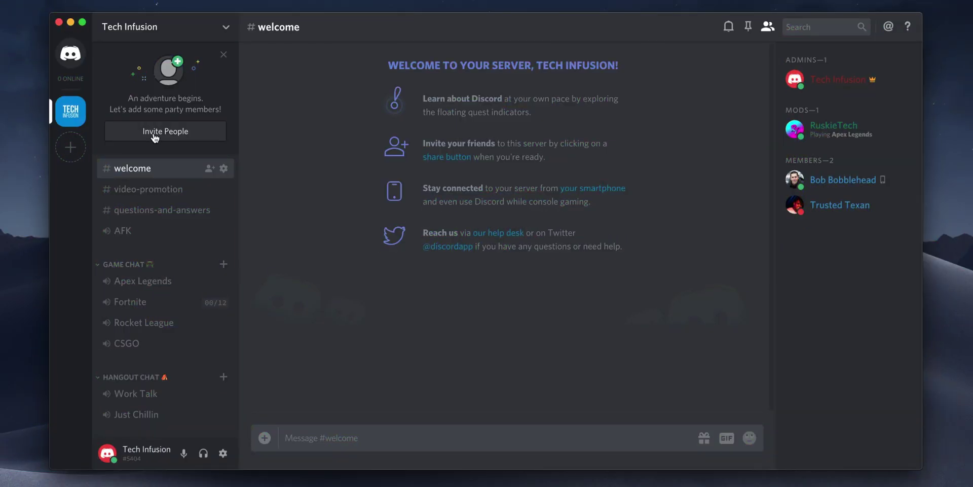
Copy the Tech Infusion invite link and remove the Members role from a moderator.
{"action": "left_click", "coordinate": [154, 131]}
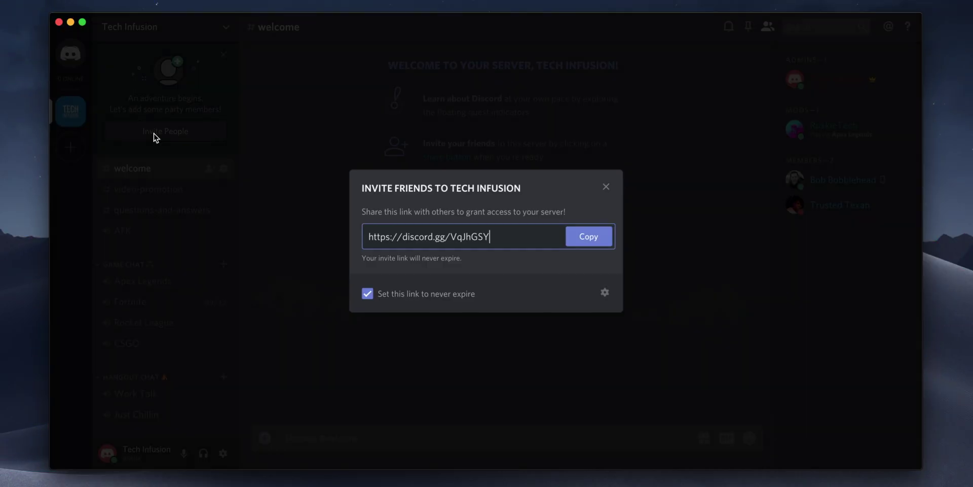
{"action": "left_click", "coordinate": [590, 240]}
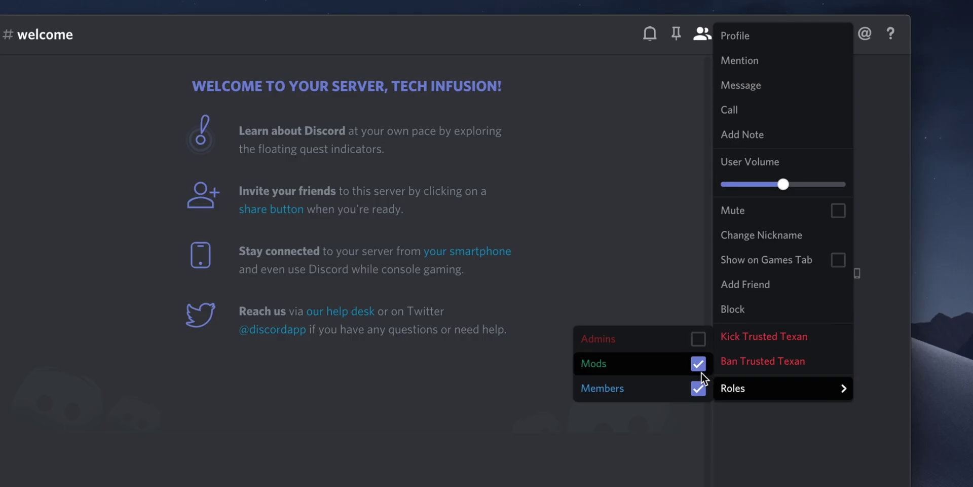
{"action": "left_click", "coordinate": [698, 389]}
{"action": "left_click", "coordinate": [757, 455]}
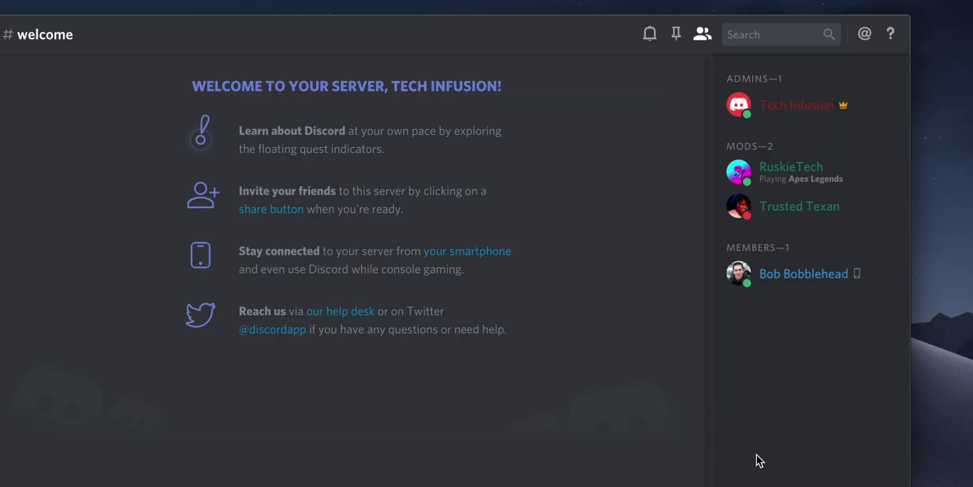